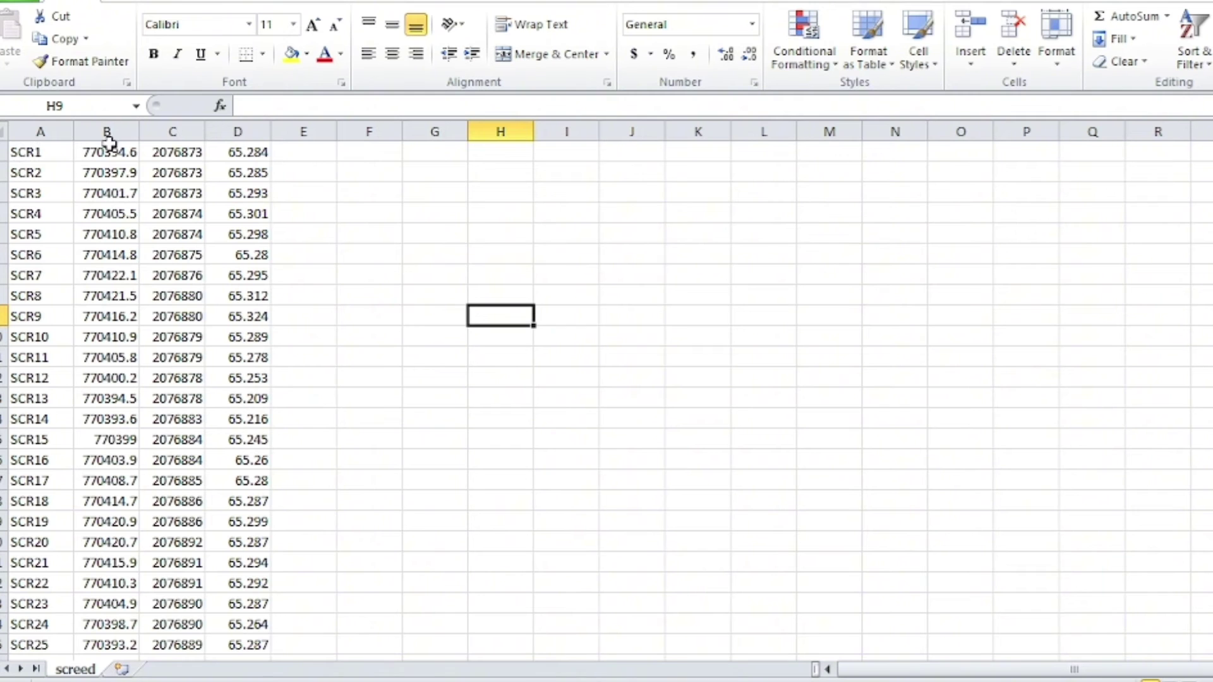
- Copy the 51 screed survey points (ID, easting, northing, height) in A1:D51
{"action": "mouse_move", "coordinate": [27, 152]}
{"action": "left_mouse_down"}
{"action": "mouse_move", "coordinate": [272, 635]}
{"action": "mouse_move", "coordinate": [252, 597]}
{"action": "mouse_move", "coordinate": [252, 614]}
{"action": "left_mouse_up"}
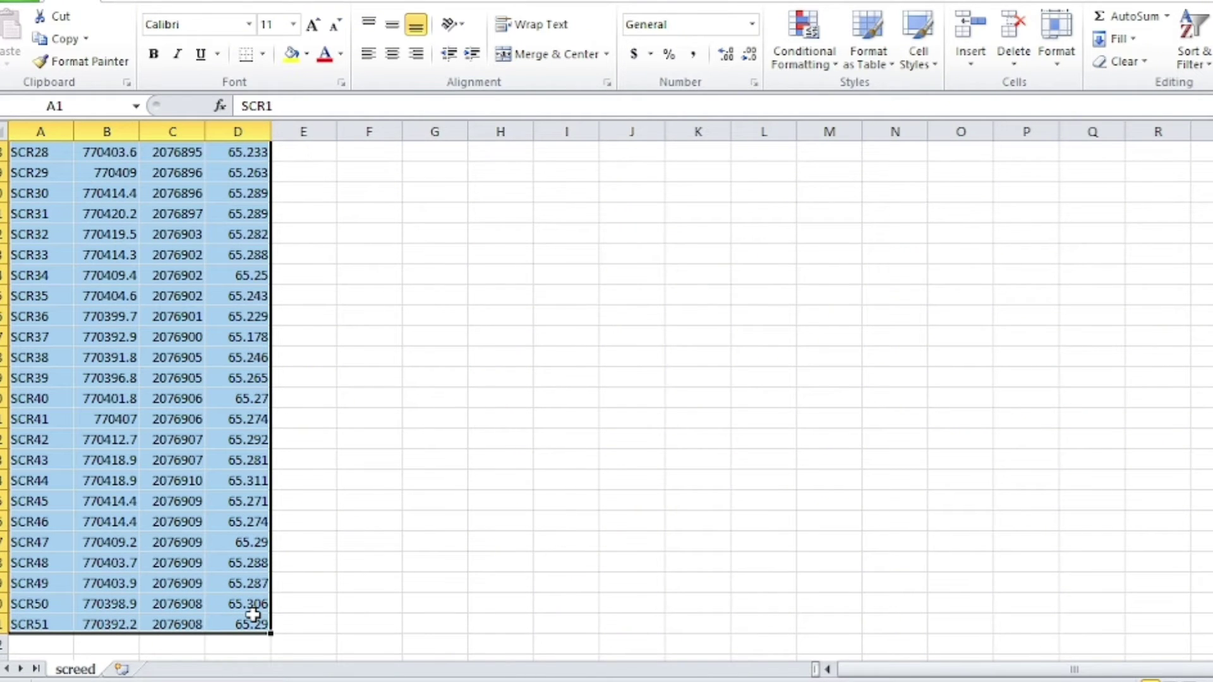
{"action": "key", "text": "ctrl+c"}
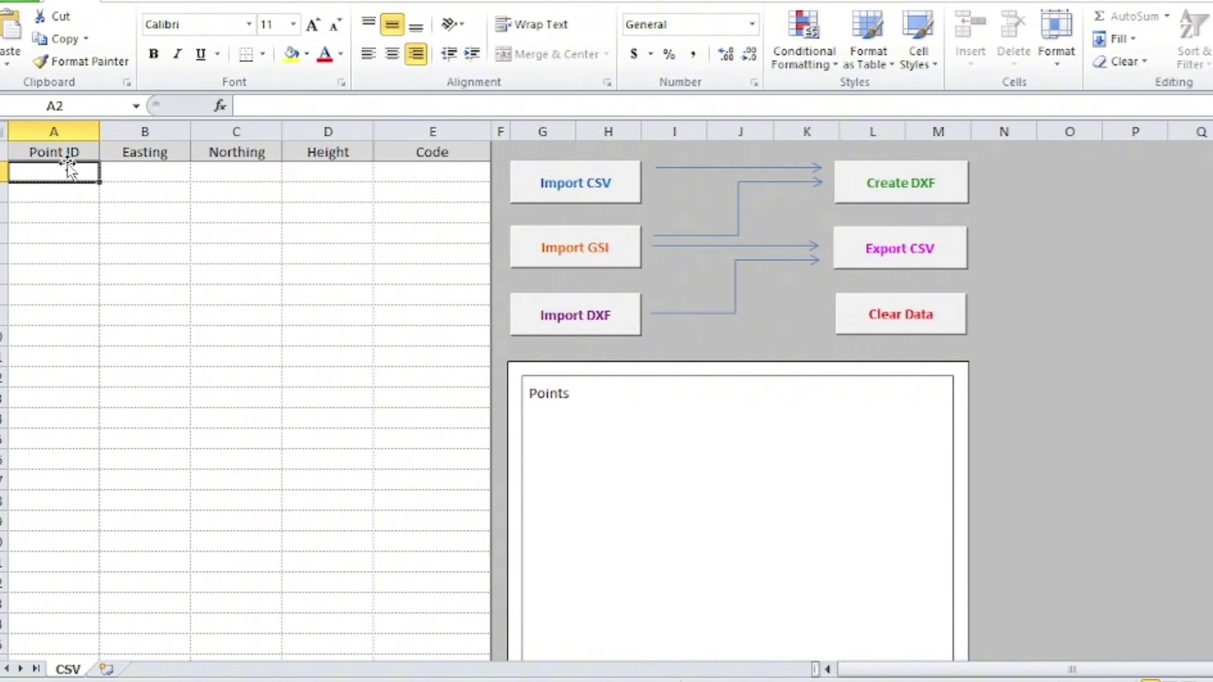
- Paste the copied screed points as values into the template's empty rows below the headers
{"action": "left_click_drag", "start_coordinate": [53, 170], "coordinate": [410, 409]}
{"action": "right_click", "coordinate": [289, 235]}
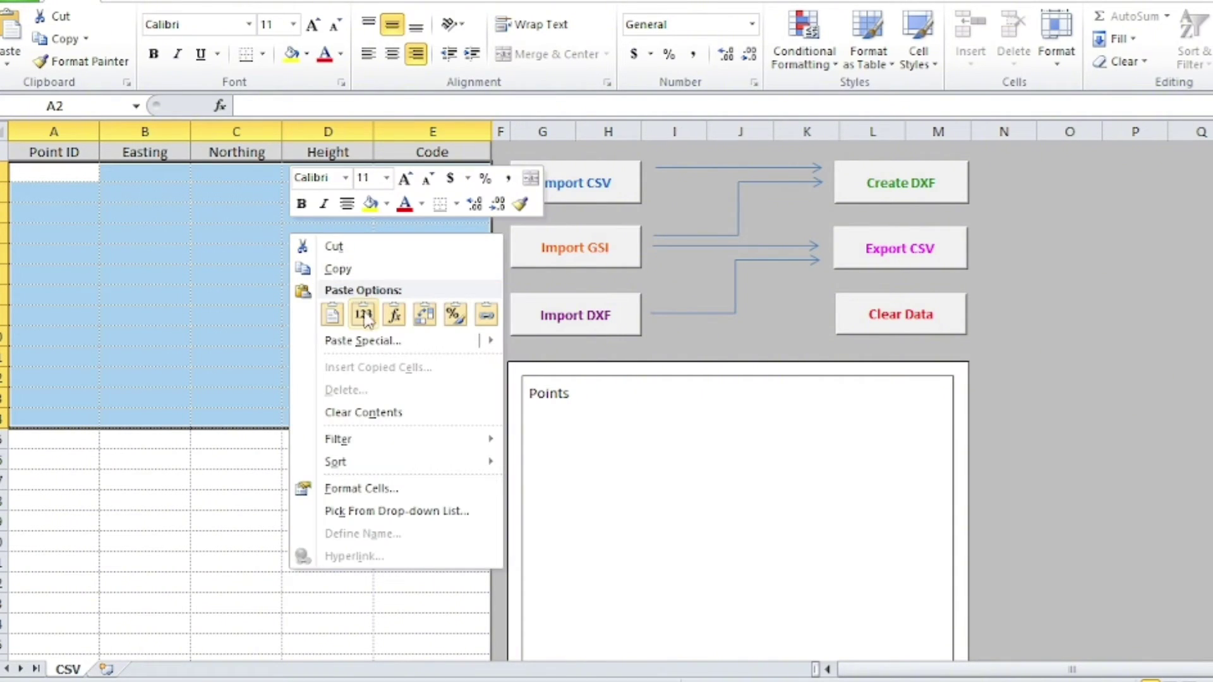
{"action": "left_click", "coordinate": [363, 314]}
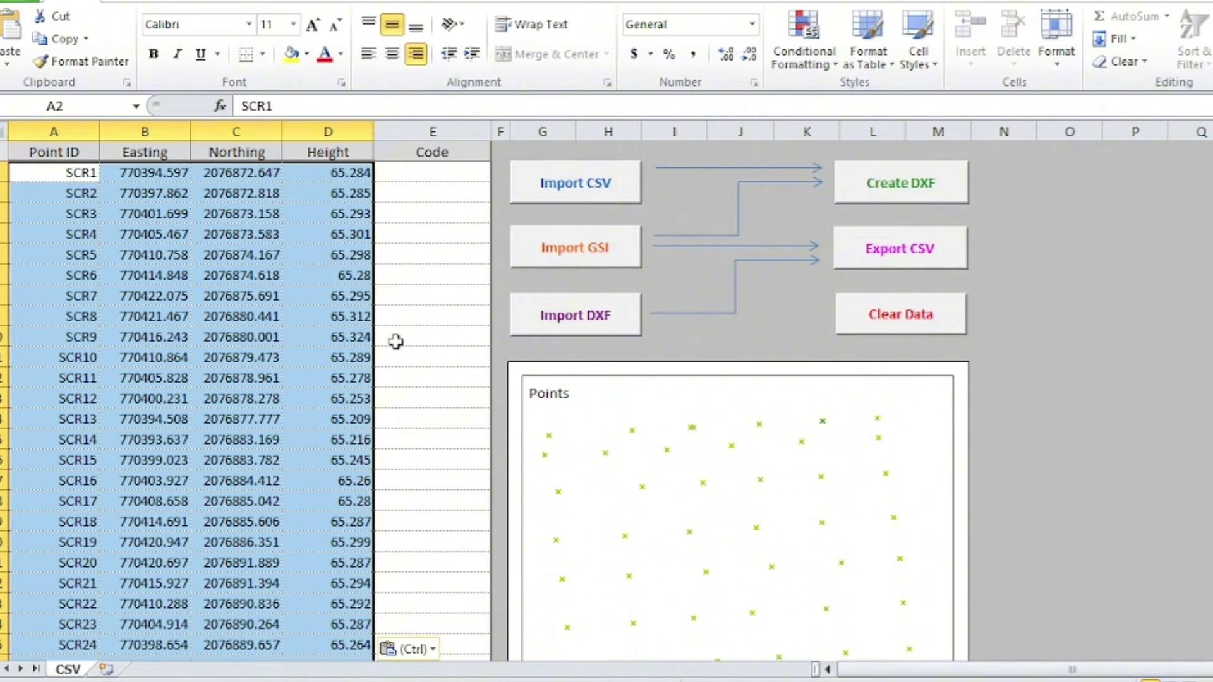
{"action": "scroll", "coordinate": [398, 338], "scroll_direction": "down", "scroll_amount": 1}
{"action": "scroll", "coordinate": [399, 342], "scroll_direction": "down", "scroll_amount": 1}
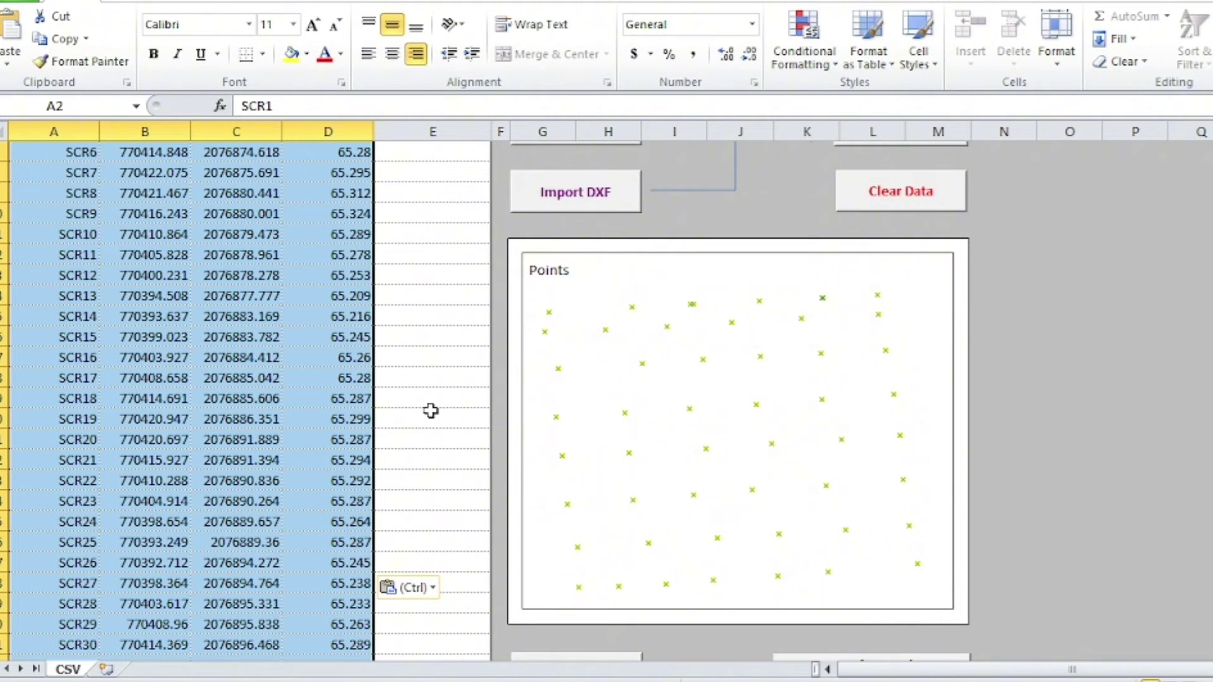
{"action": "scroll", "coordinate": [428, 411], "scroll_direction": "up", "scroll_amount": 1}
{"action": "scroll", "coordinate": [431, 408], "scroll_direction": "up", "scroll_amount": 1}
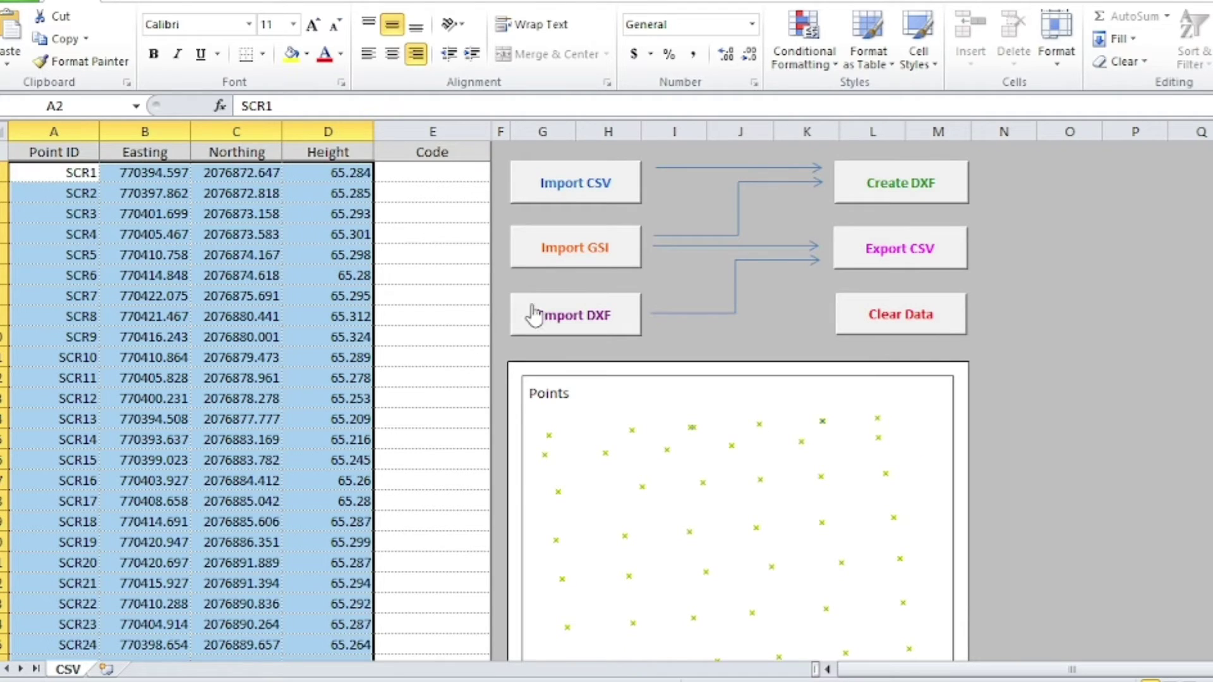
- Set the Create DXF File output folder to the Desktop
{"action": "left_click", "coordinate": [902, 183]}
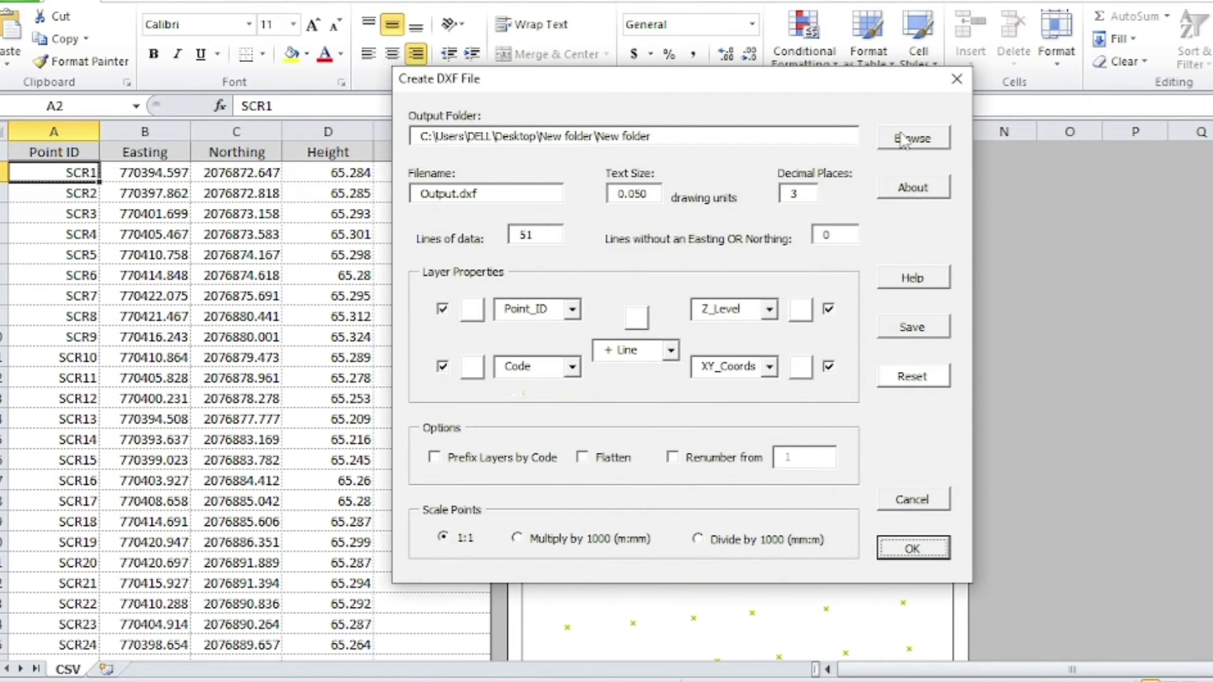
{"action": "left_click", "coordinate": [920, 145]}
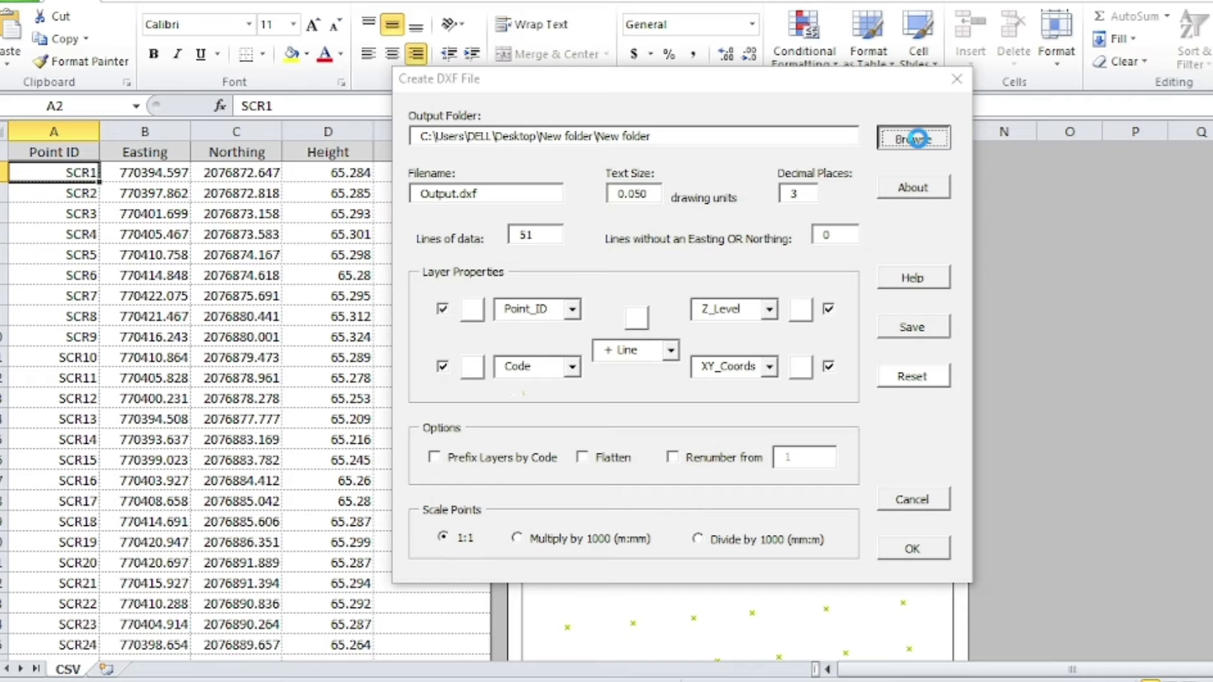
{"action": "scroll", "coordinate": [487, 284], "scroll_direction": "down", "scroll_amount": 1}
{"action": "scroll", "coordinate": [546, 301], "scroll_direction": "up", "scroll_amount": 1}
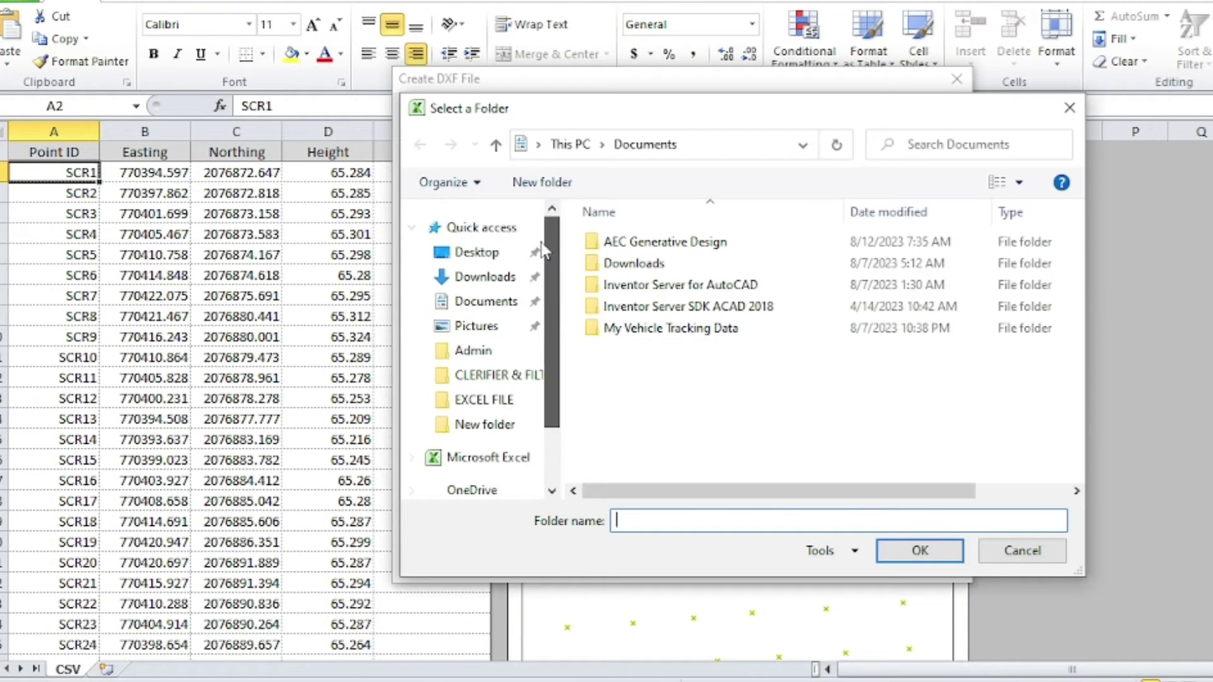
{"action": "left_click", "coordinate": [480, 253]}
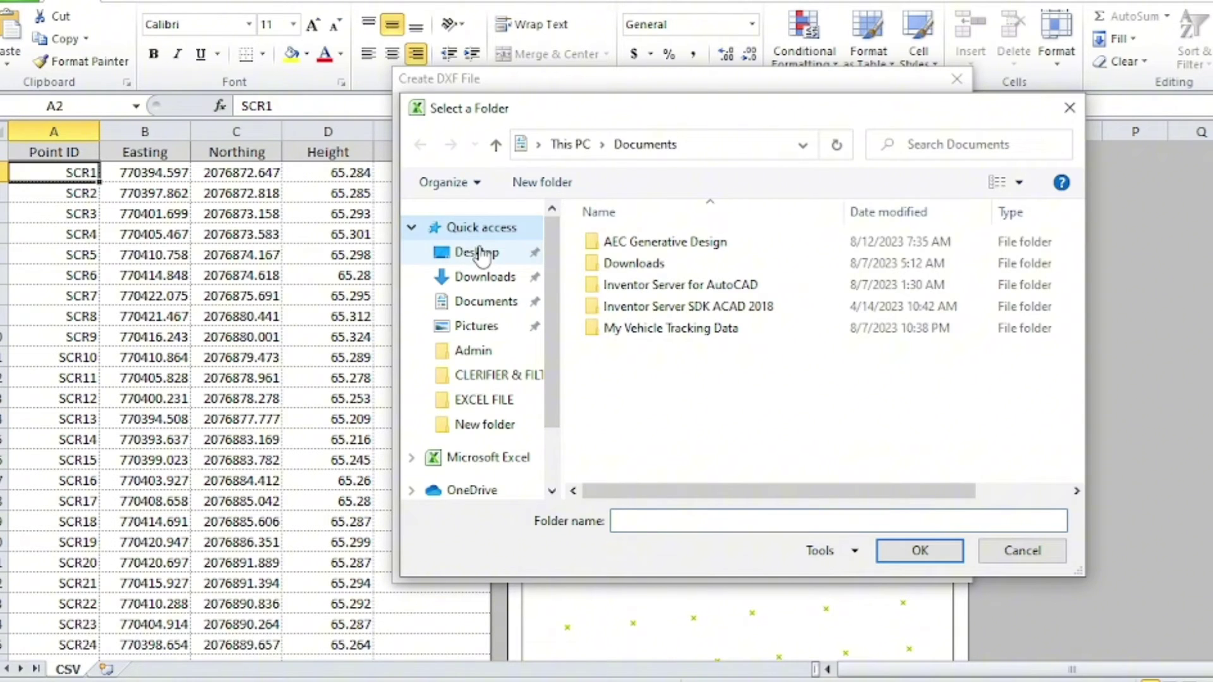
{"action": "left_click", "coordinate": [926, 547]}
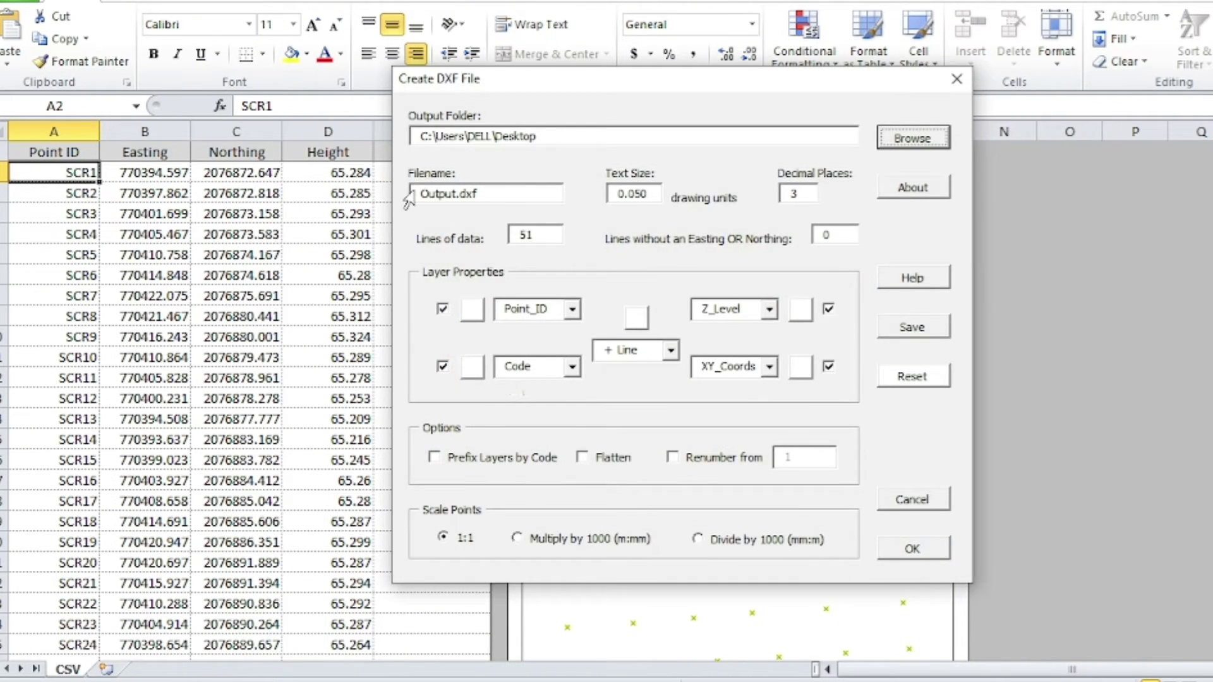
- Rename the DXF output file from Output.dxf to 'screed level.dxf'
{"action": "left_click", "coordinate": [453, 194]}
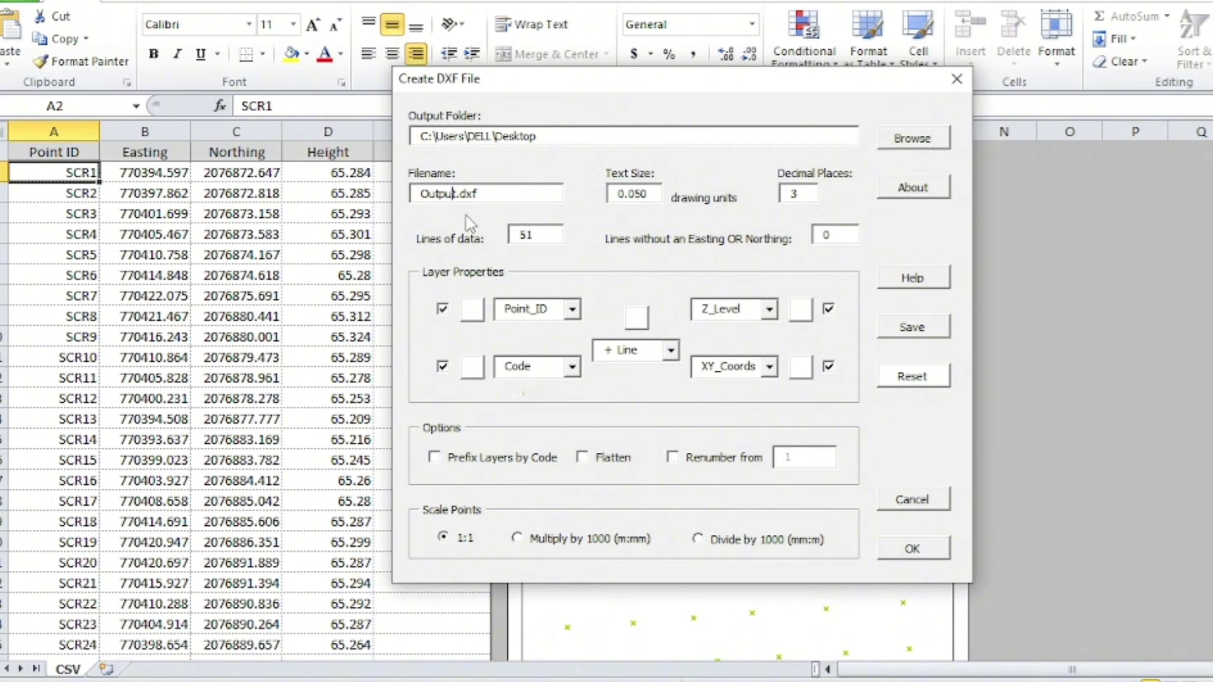
{"action": "key", "text": "BackSpace"}
{"action": "key", "text": "BackSpace"}
{"action": "key", "text": "BackSpace"}
{"action": "key", "text": "BackSpace"}
{"action": "key", "text": "BackSpace"}
{"action": "type", "text": "screed level"}
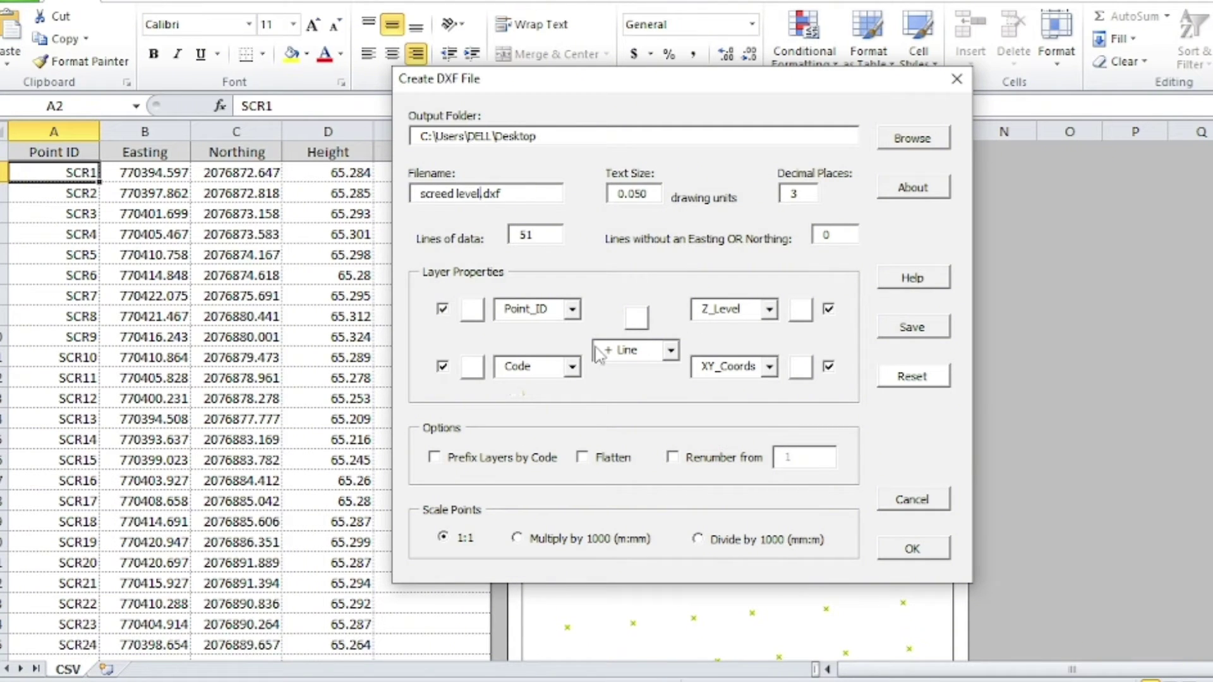
- Colour Point_ID red, Z_Level green and Code magenta, and use the x Line point symbol
{"action": "left_click", "coordinate": [473, 312]}
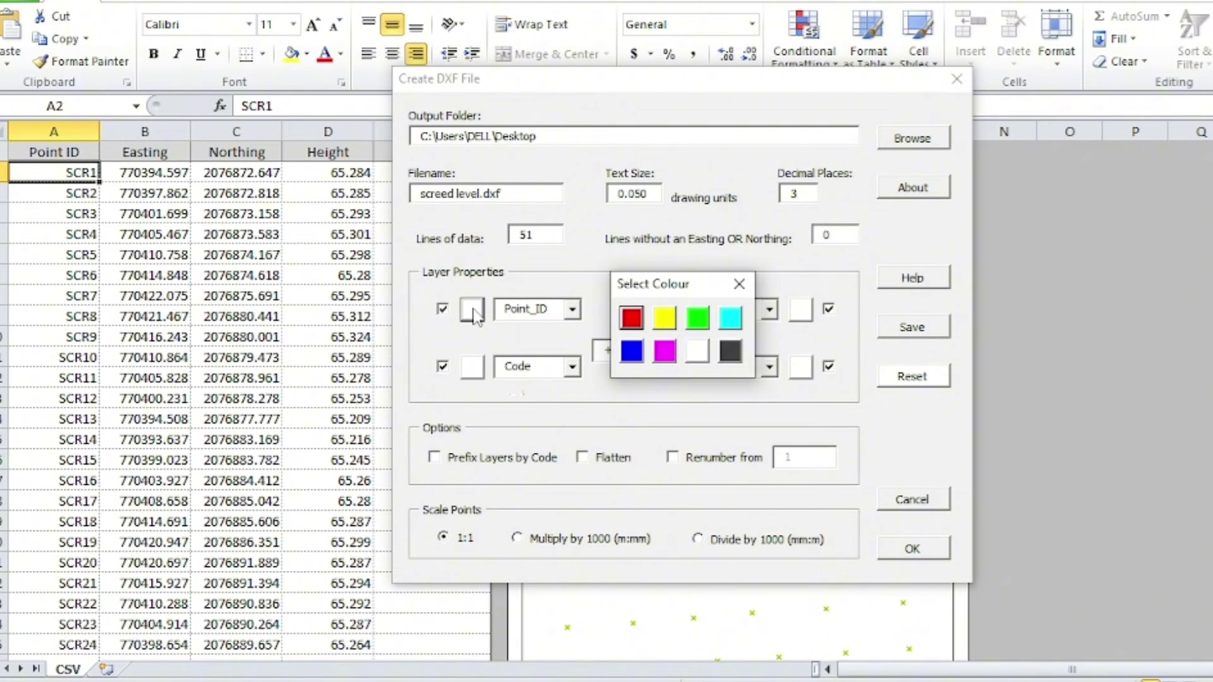
{"action": "left_click", "coordinate": [632, 317]}
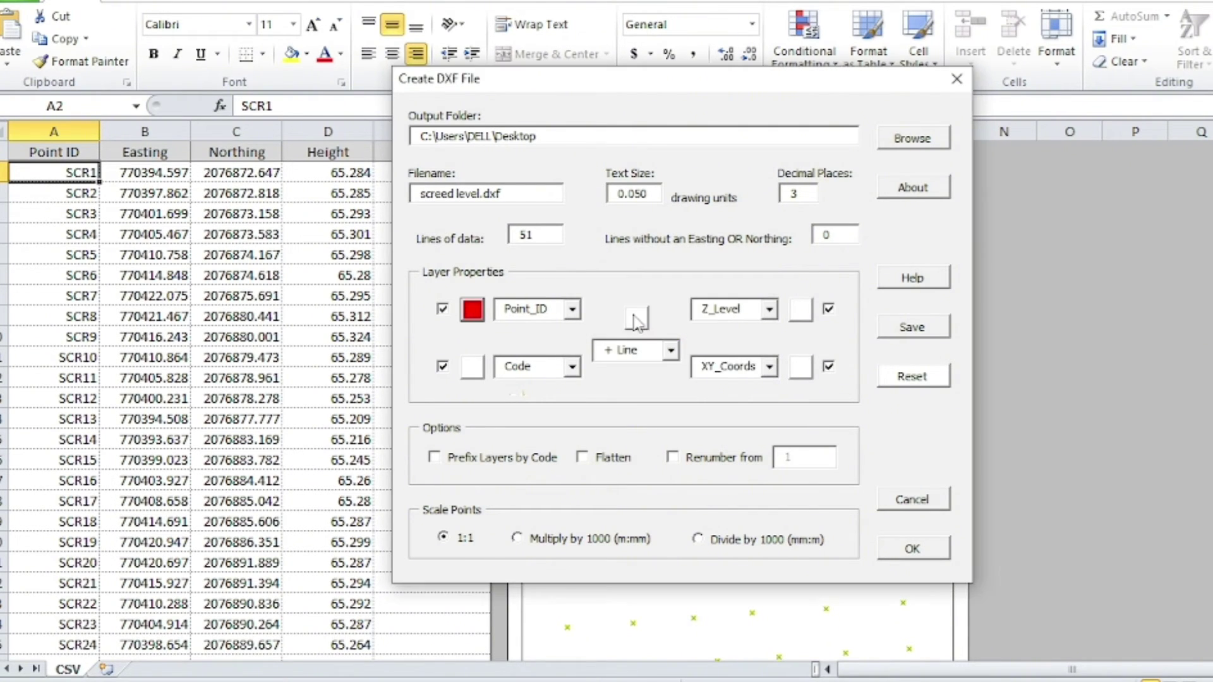
{"action": "left_click", "coordinate": [800, 310]}
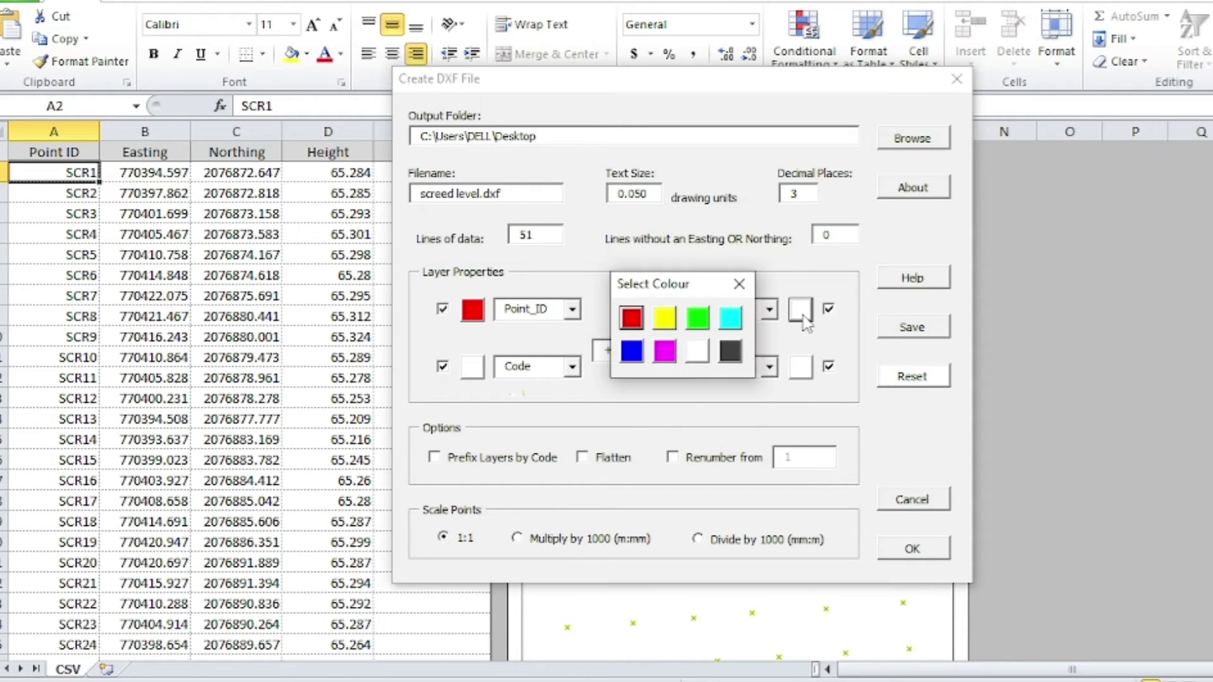
{"action": "left_click", "coordinate": [702, 316]}
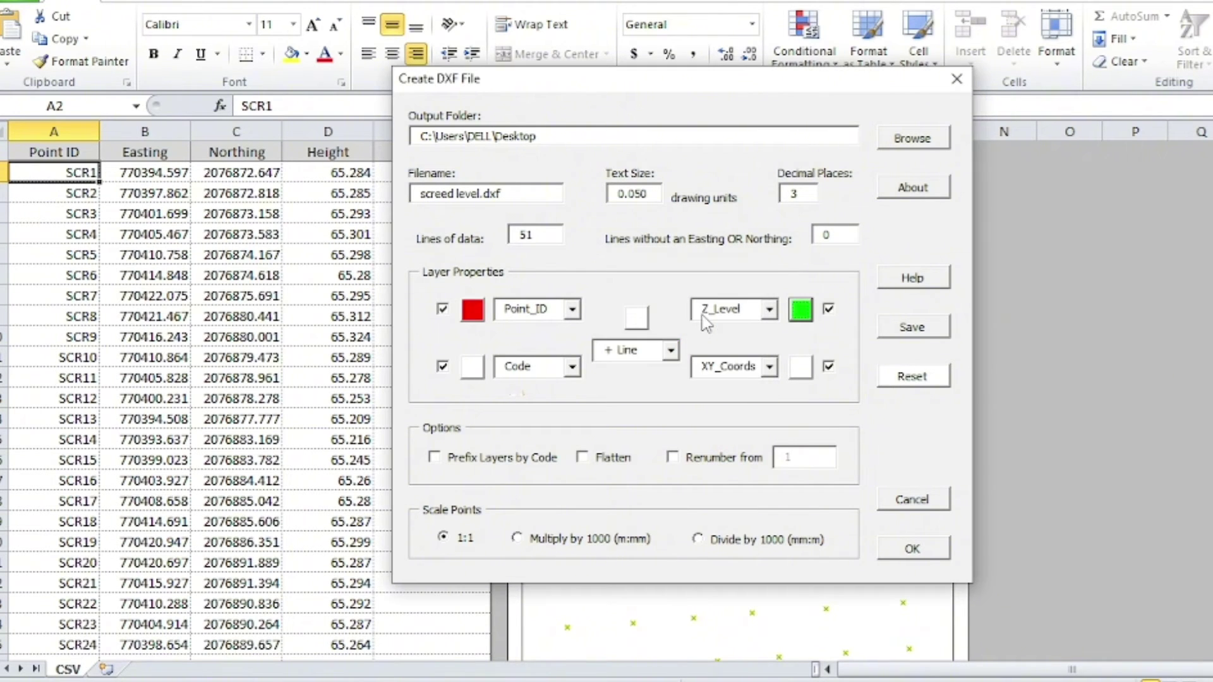
{"action": "left_click", "coordinate": [474, 370]}
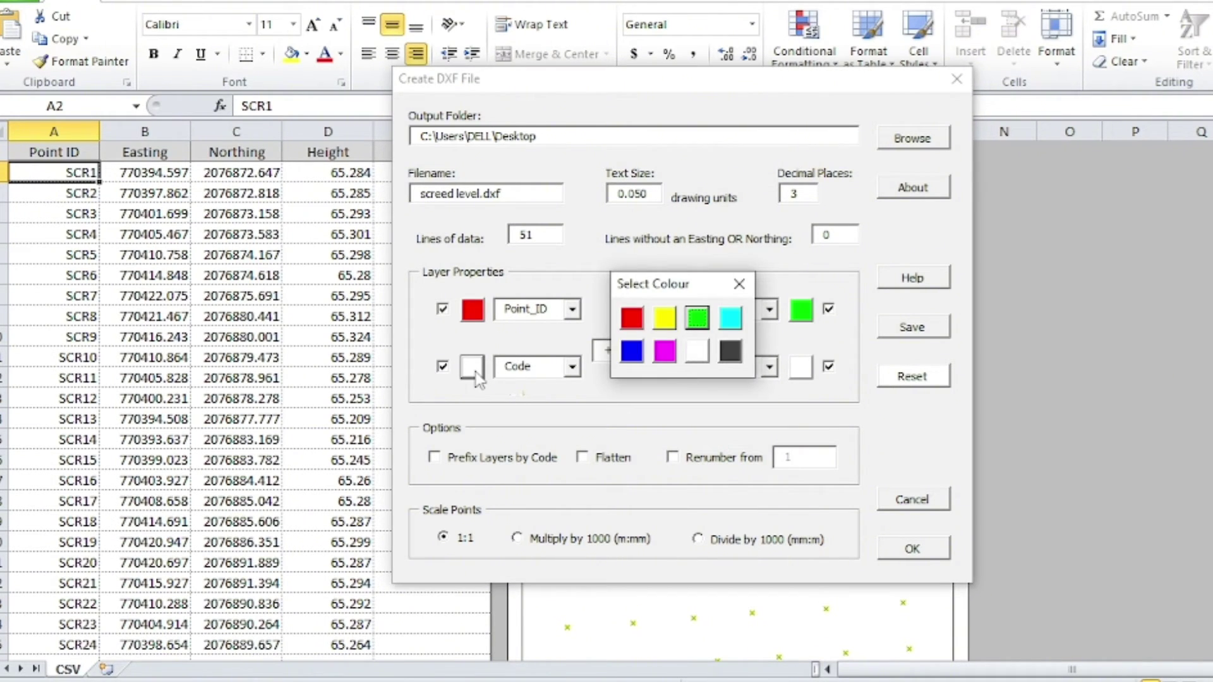
{"action": "left_click", "coordinate": [668, 356]}
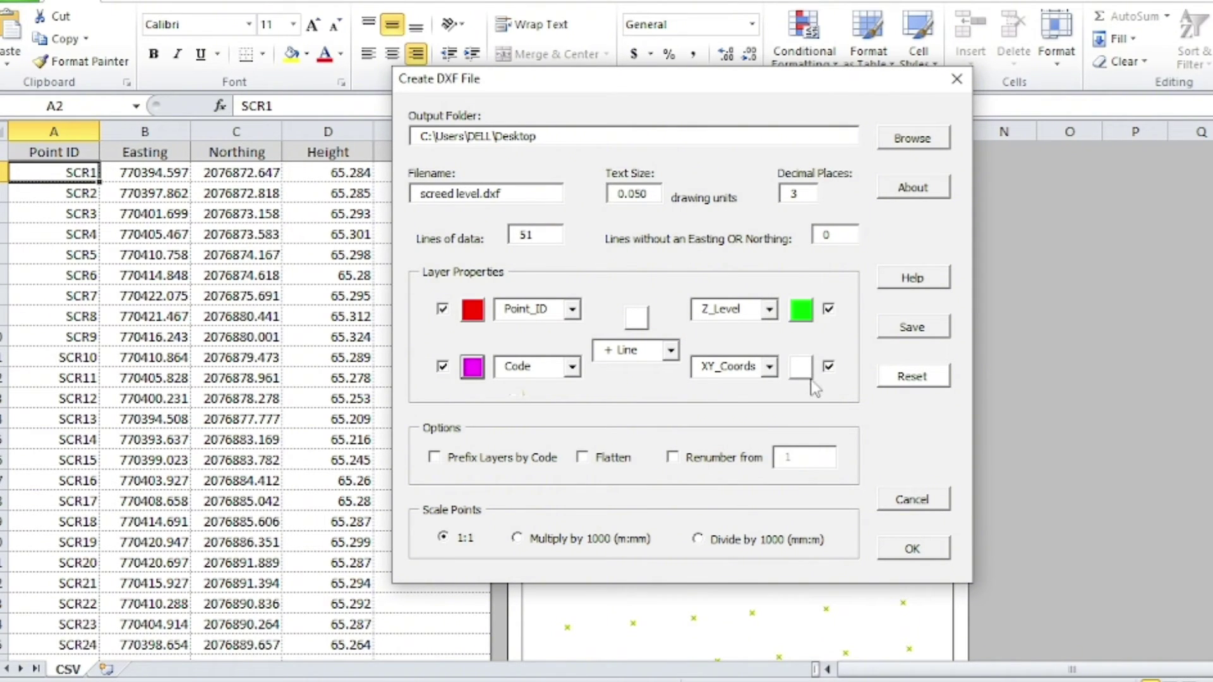
{"action": "left_click", "coordinate": [671, 351]}
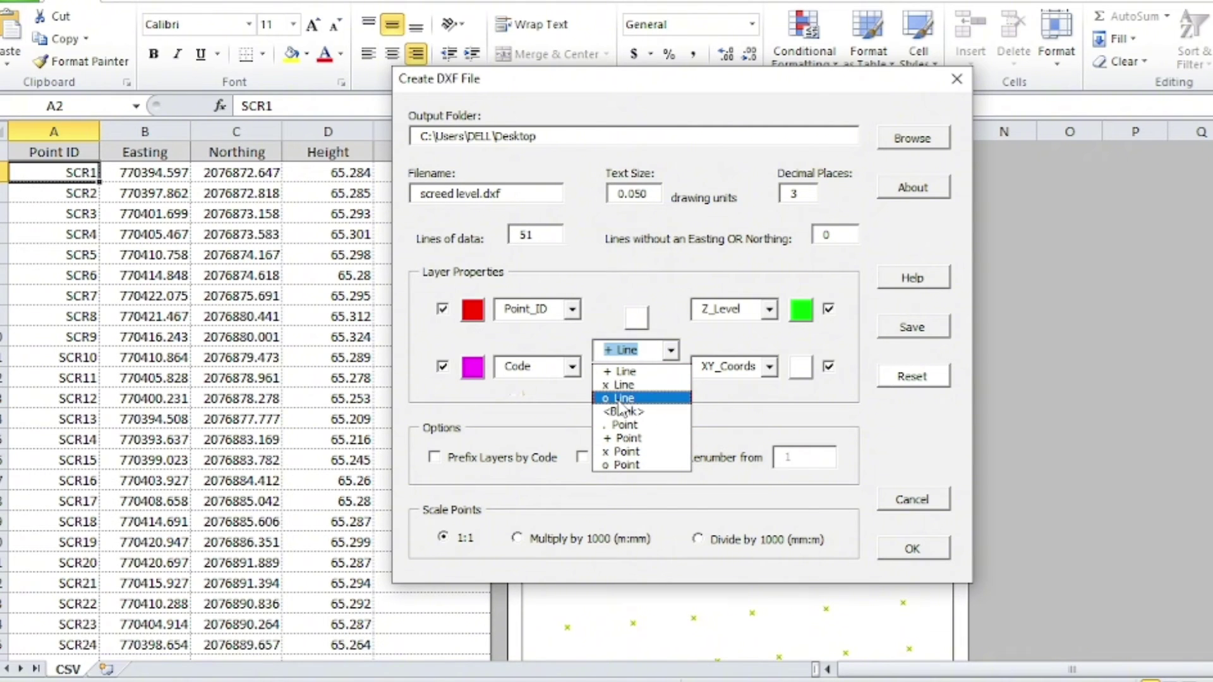
{"action": "left_click", "coordinate": [621, 385]}
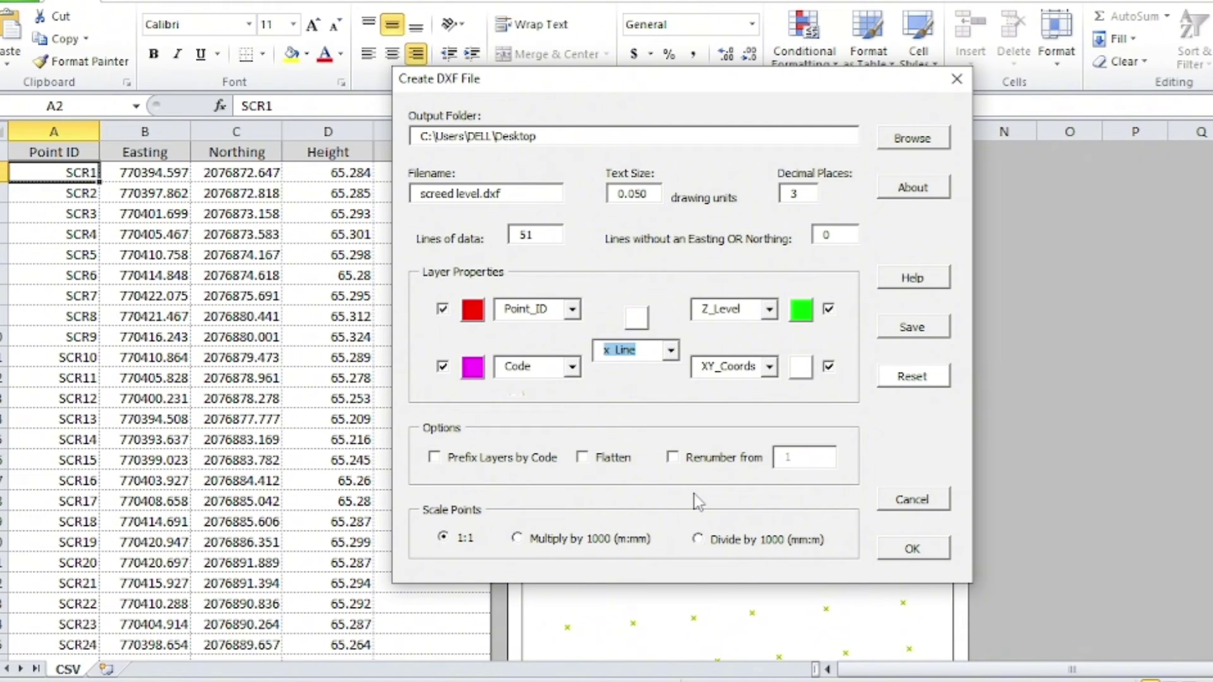
- Generate screed level.dxf with all 51 points and begin a zoom in AutoCAD
{"action": "left_click", "coordinate": [914, 550]}
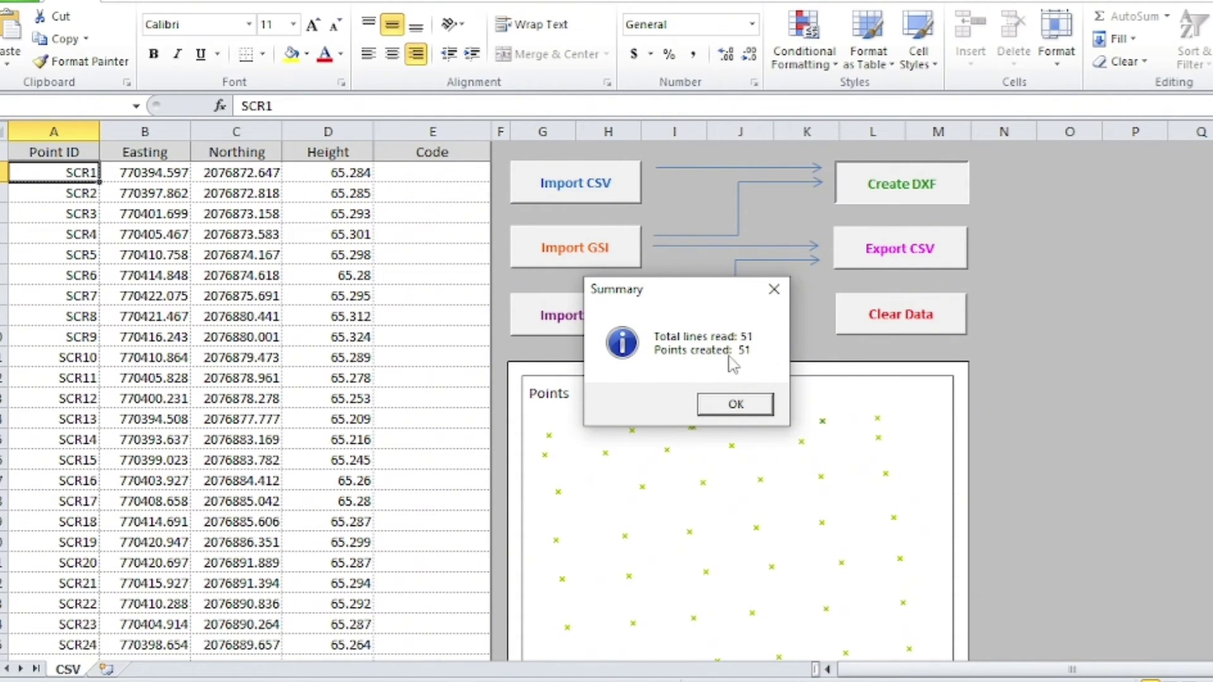
{"action": "left_click", "coordinate": [735, 404]}
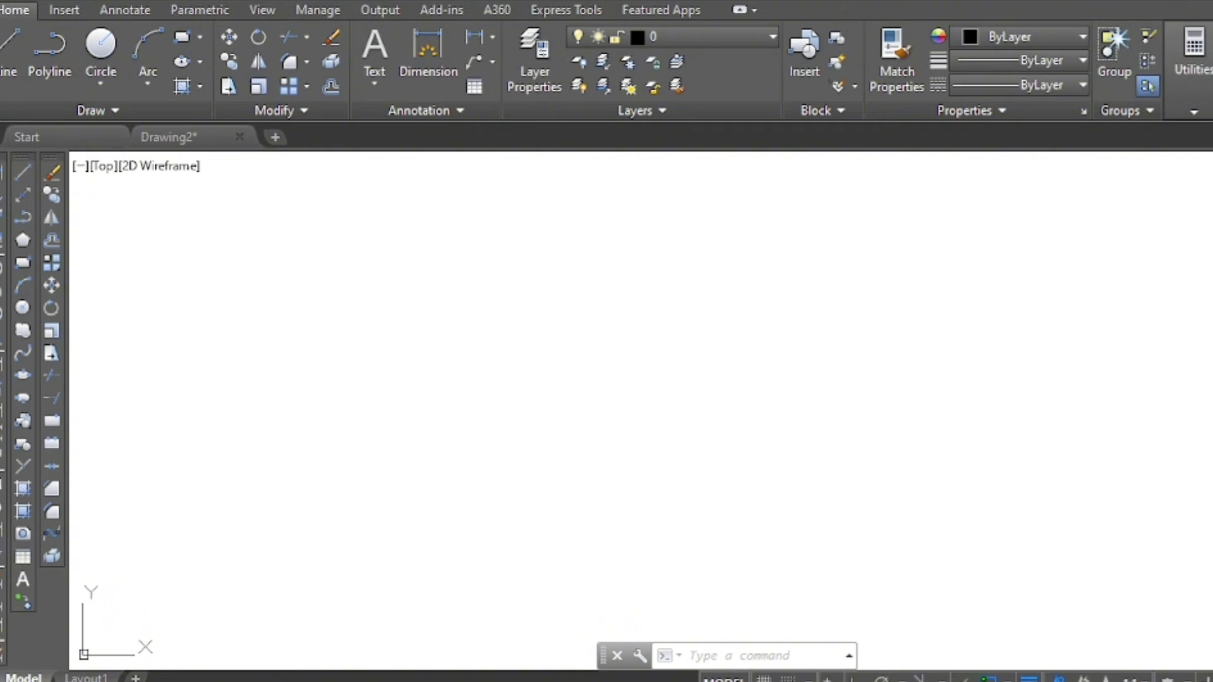
{"action": "type", "text": "z"}
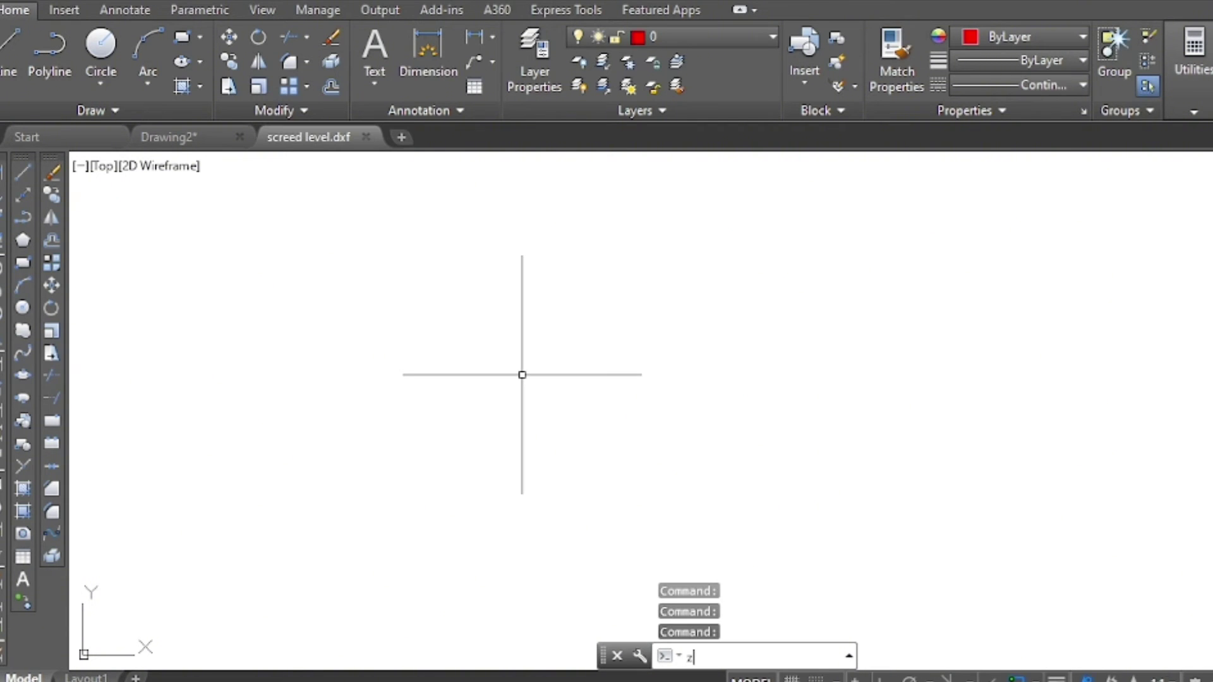
{"action": "key", "text": "Return"}
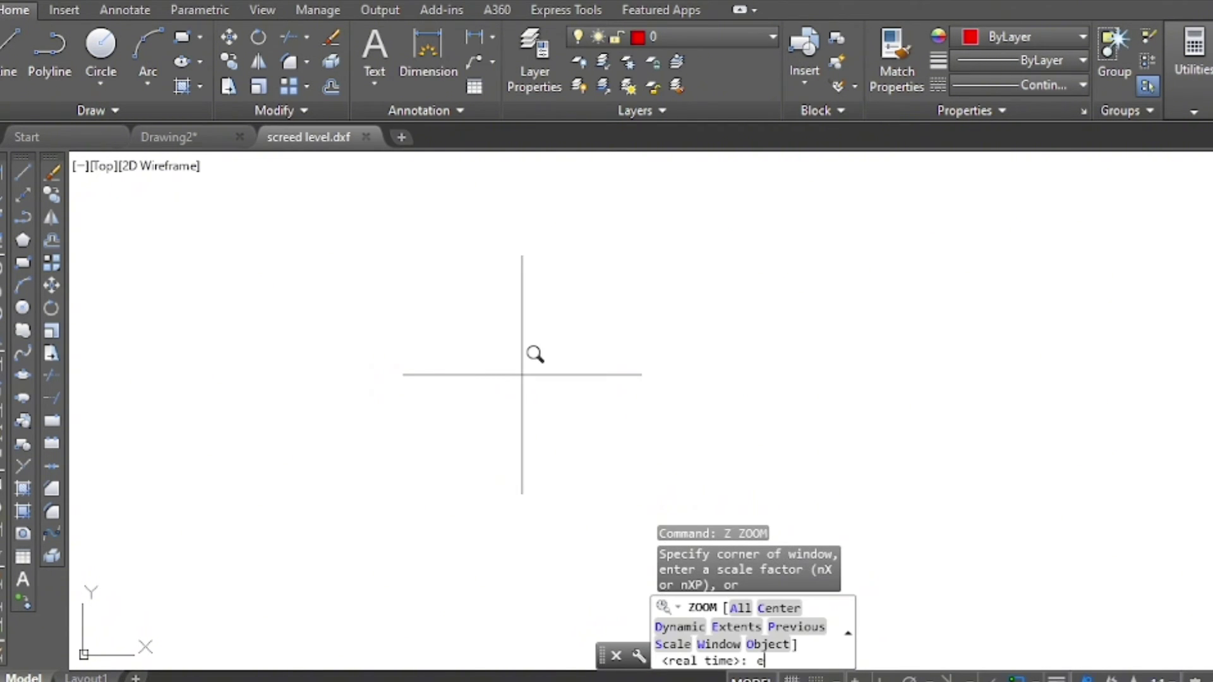
- Zoom to extents, then zoom in and out to inspect labels like SCR48, SCR40, SCR35
{"action": "key", "text": "Return"}
{"action": "scroll", "coordinate": [608, 407], "scroll_direction": "down", "scroll_amount": 2}
{"action": "scroll", "coordinate": [609, 367], "scroll_direction": "up", "scroll_amount": 1}
{"action": "scroll", "coordinate": [609, 319], "scroll_direction": "up", "scroll_amount": 2}
{"action": "scroll", "coordinate": [625, 285], "scroll_direction": "up", "scroll_amount": 2}
{"action": "scroll", "coordinate": [644, 246], "scroll_direction": "up", "scroll_amount": 2}
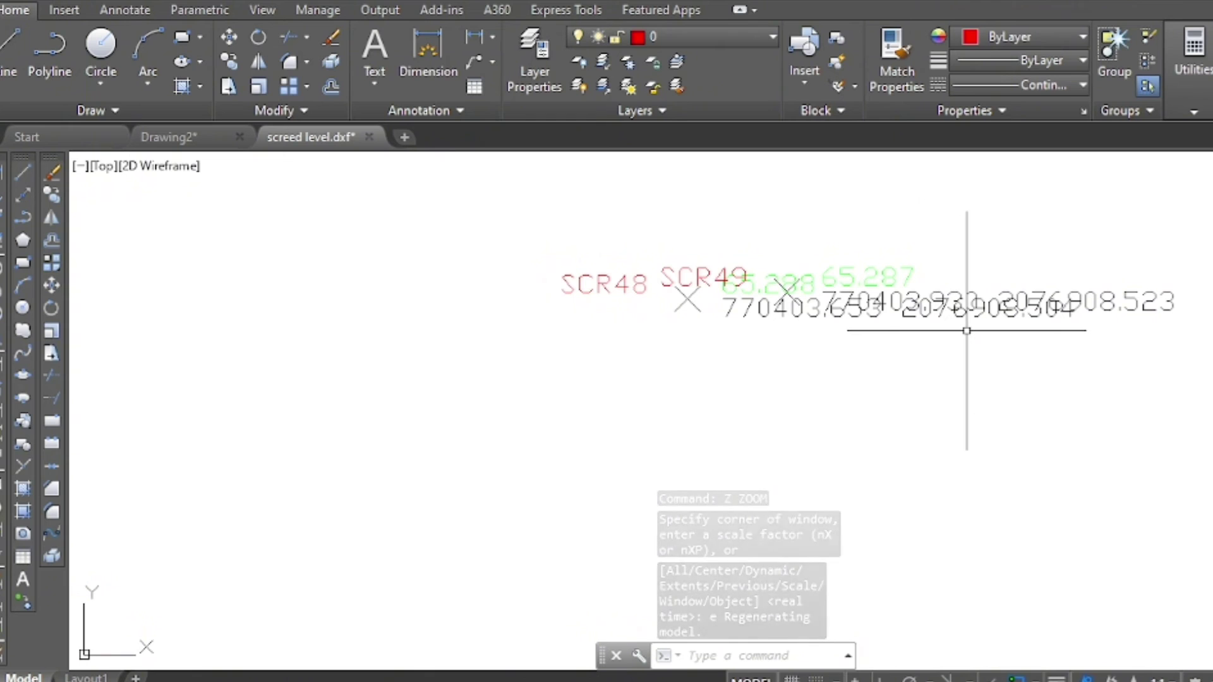
{"action": "scroll", "coordinate": [966, 330], "scroll_direction": "up", "scroll_amount": 2}
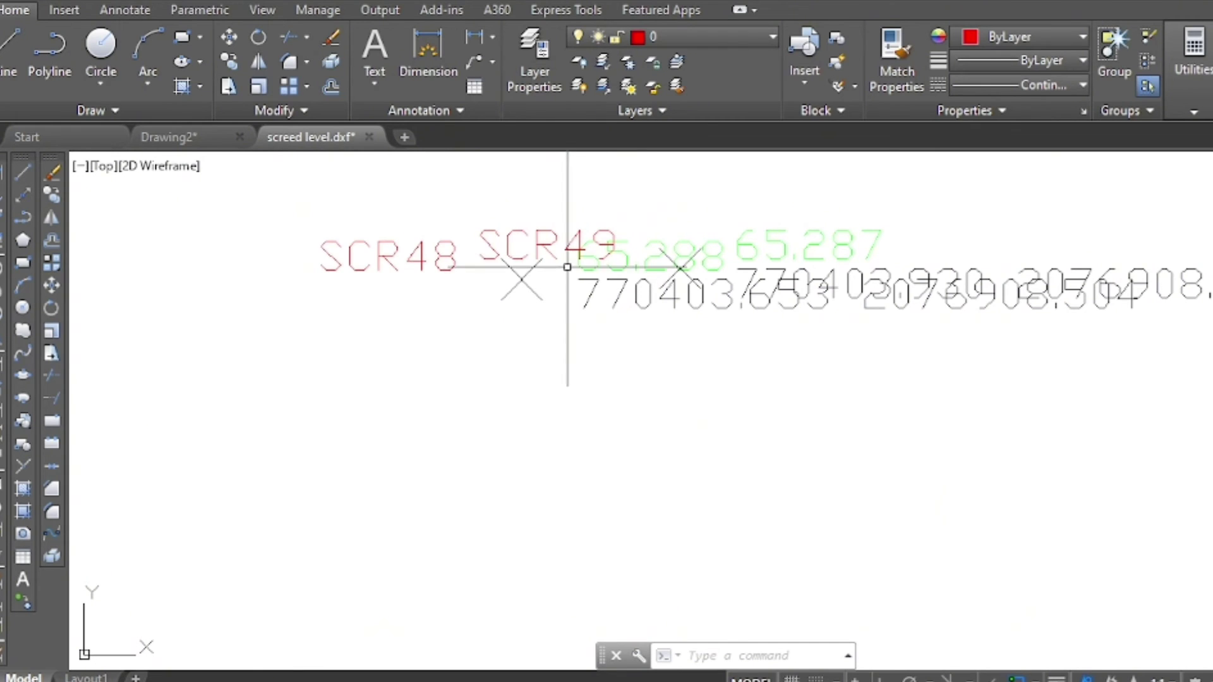
{"action": "scroll", "coordinate": [631, 253], "scroll_direction": "down", "scroll_amount": 1}
{"action": "scroll", "coordinate": [660, 254], "scroll_direction": "down", "scroll_amount": 1}
{"action": "scroll", "coordinate": [650, 230], "scroll_direction": "down", "scroll_amount": 2}
{"action": "scroll", "coordinate": [650, 265], "scroll_direction": "down", "scroll_amount": 2}
{"action": "scroll", "coordinate": [574, 303], "scroll_direction": "up", "scroll_amount": 3}
{"action": "scroll", "coordinate": [576, 303], "scroll_direction": "up", "scroll_amount": 2}
{"action": "scroll", "coordinate": [558, 238], "scroll_direction": "up", "scroll_amount": 2}
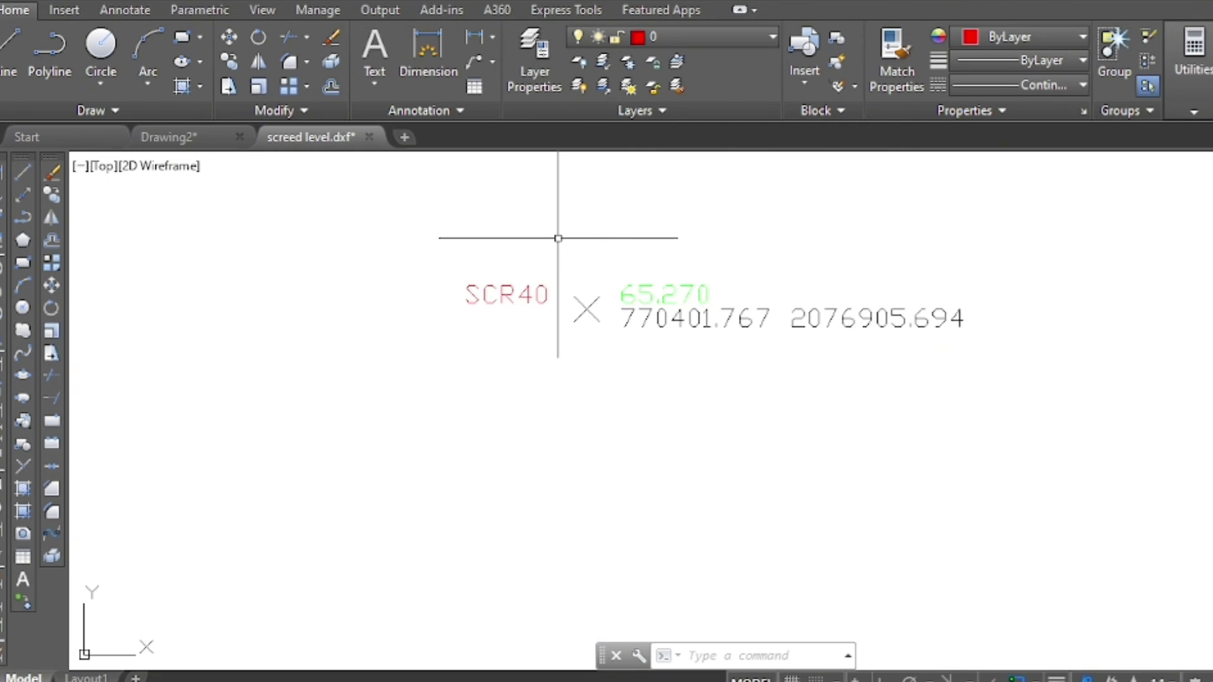
{"action": "scroll", "coordinate": [558, 239], "scroll_direction": "down", "scroll_amount": 2}
{"action": "scroll", "coordinate": [549, 233], "scroll_direction": "down", "scroll_amount": 4}
{"action": "scroll", "coordinate": [552, 252], "scroll_direction": "down", "scroll_amount": 2}
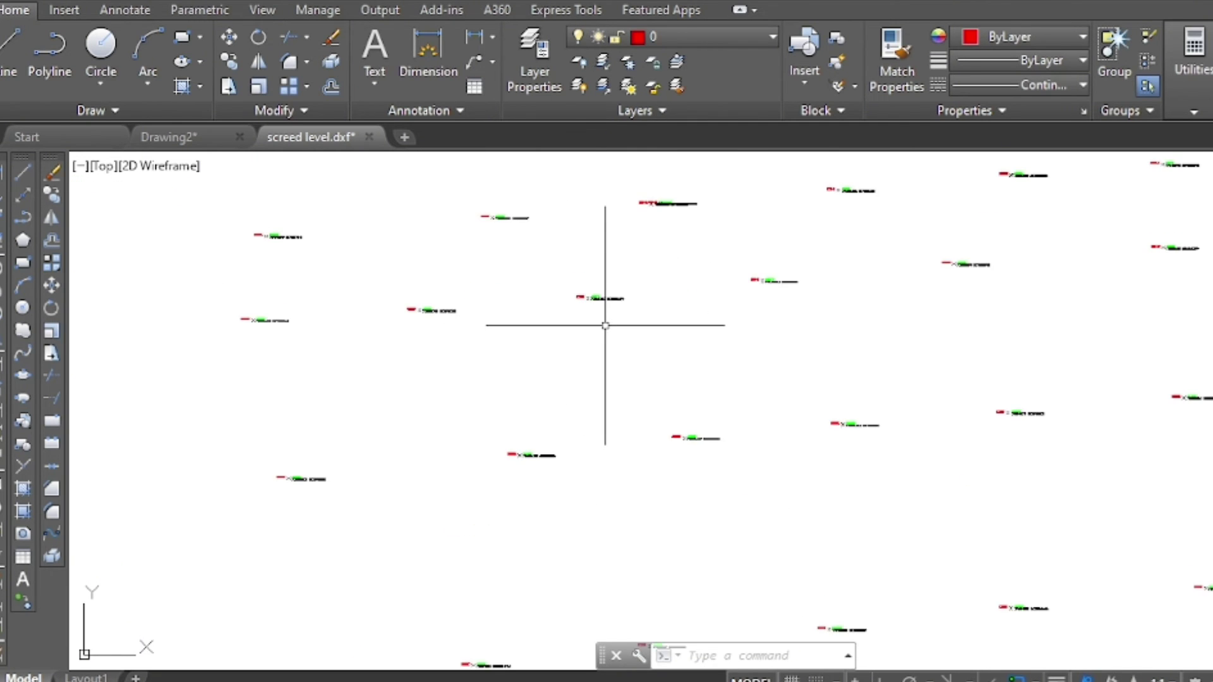
{"action": "scroll", "coordinate": [700, 450], "scroll_direction": "up", "scroll_amount": 2}
{"action": "scroll", "coordinate": [568, 343], "scroll_direction": "up", "scroll_amount": 2}
{"action": "scroll", "coordinate": [633, 417], "scroll_direction": "up", "scroll_amount": 1}
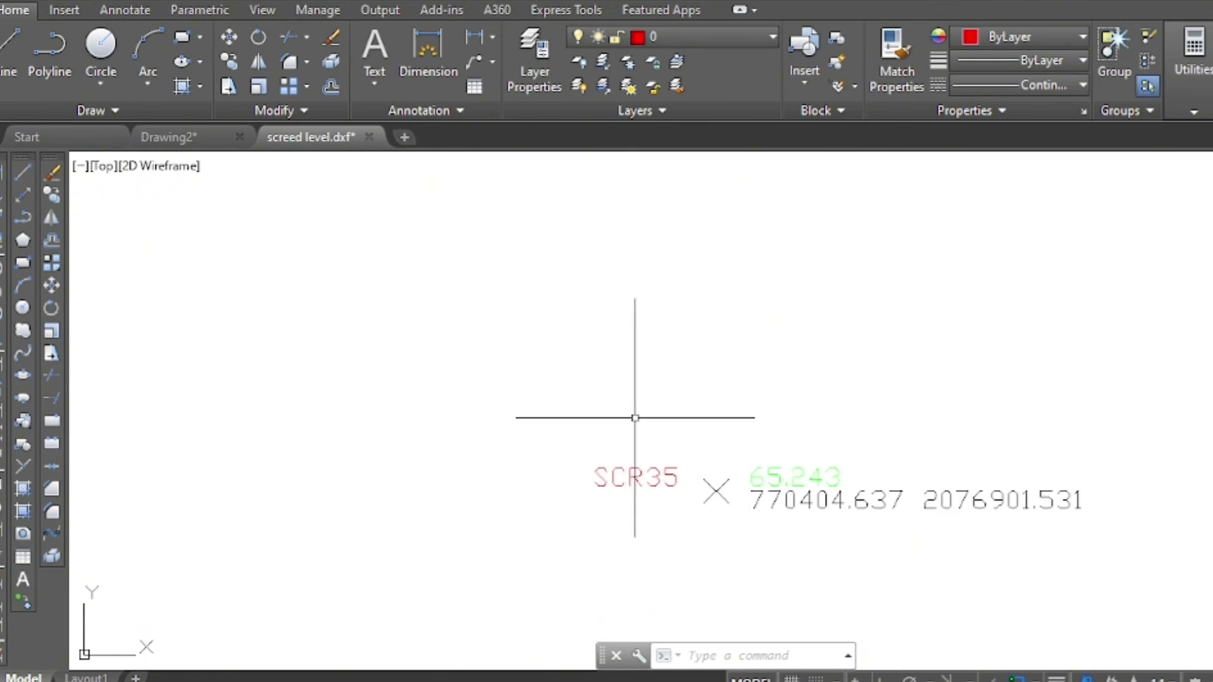
{"action": "scroll", "coordinate": [653, 253], "scroll_direction": "down", "scroll_amount": 4}
{"action": "scroll", "coordinate": [517, 292], "scroll_direction": "down", "scroll_amount": 3}
{"action": "scroll", "coordinate": [523, 300], "scroll_direction": "down", "scroll_amount": 2}
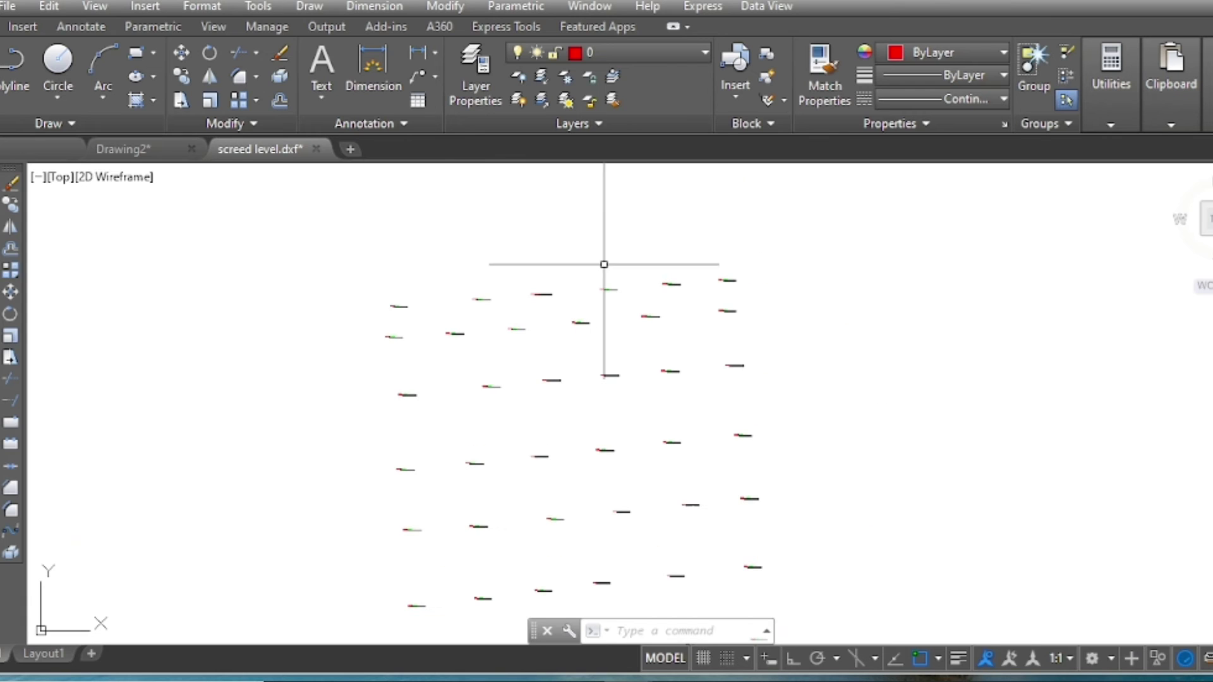
- Turn off the XY_Coords and Z_Level layers from the Layer dropdown
{"action": "left_click", "coordinate": [643, 51]}
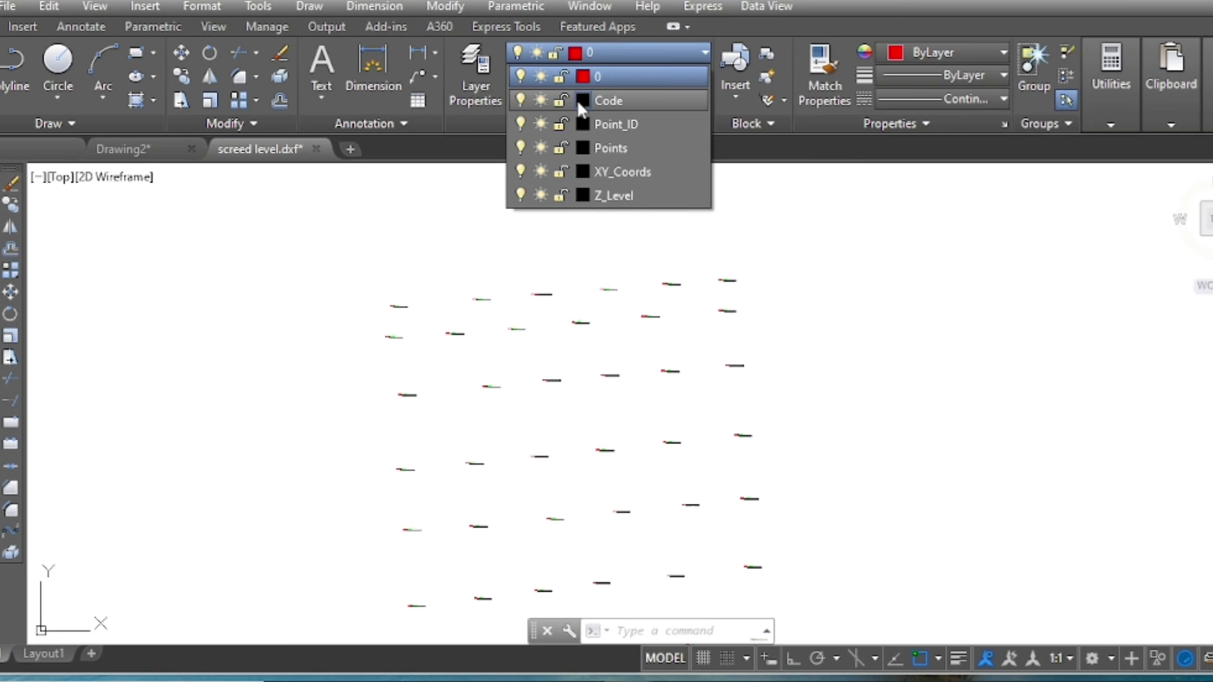
{"action": "left_click", "coordinate": [522, 174]}
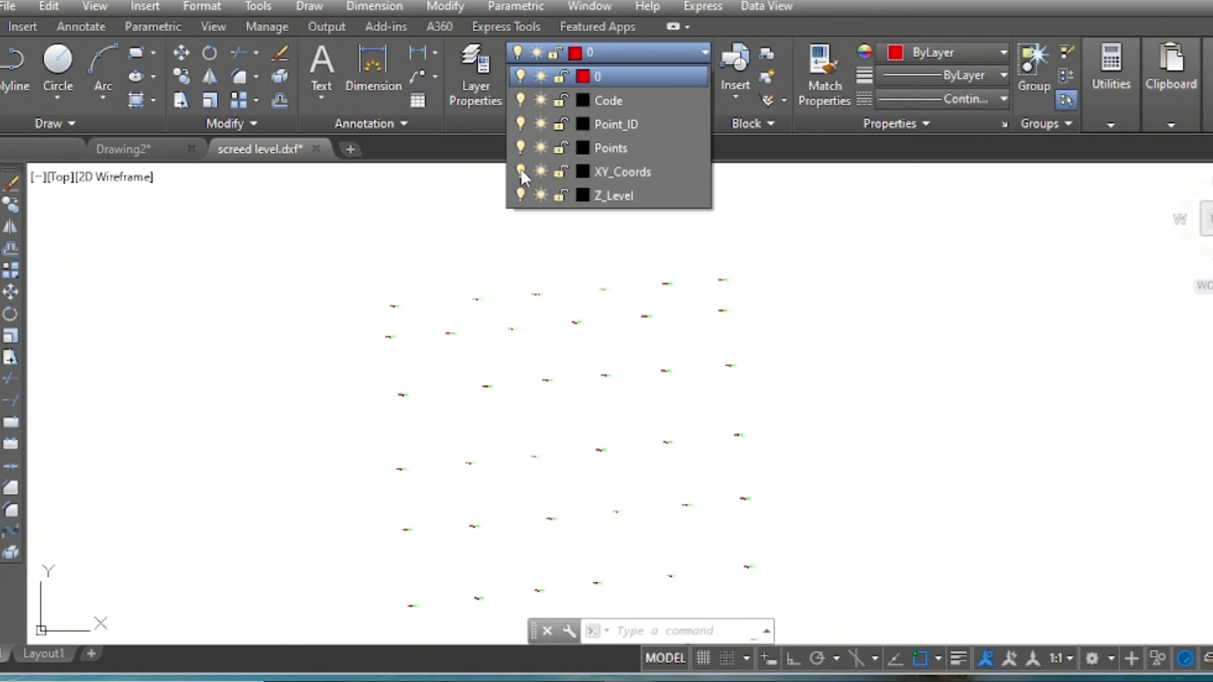
{"action": "scroll", "coordinate": [514, 298], "scroll_direction": "up", "scroll_amount": 3}
{"action": "scroll", "coordinate": [542, 305], "scroll_direction": "up", "scroll_amount": 2}
{"action": "scroll", "coordinate": [463, 360], "scroll_direction": "down", "scroll_amount": 2}
{"action": "scroll", "coordinate": [397, 376], "scroll_direction": "up", "scroll_amount": 4}
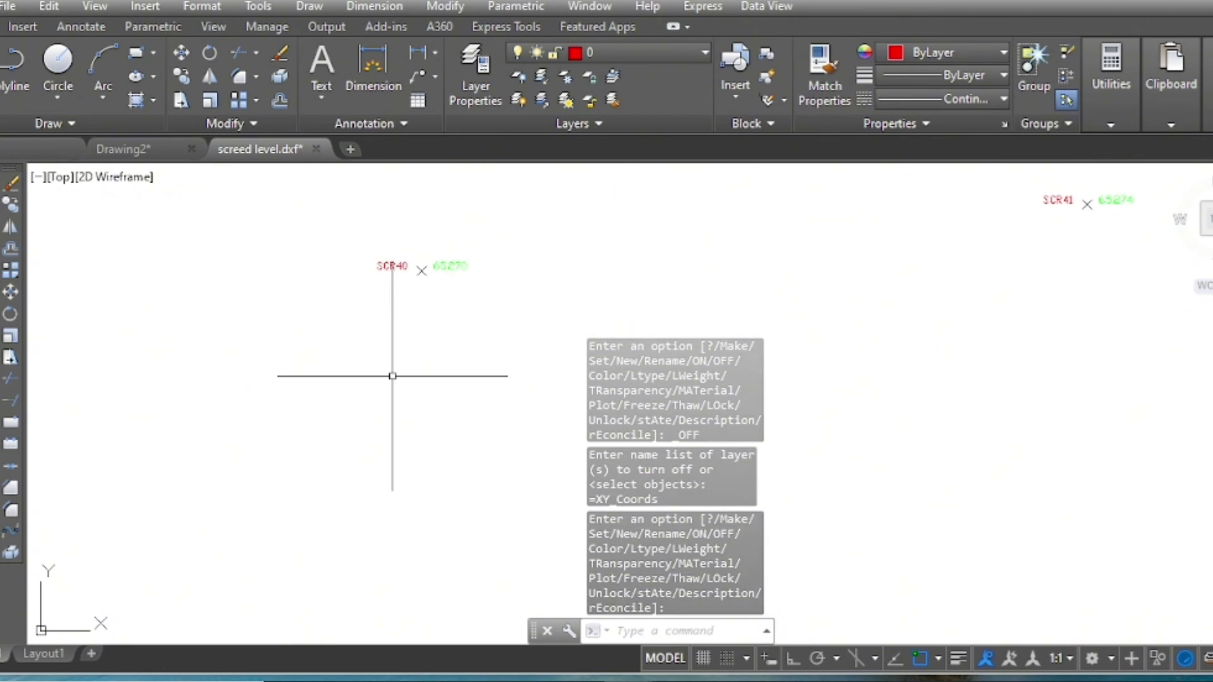
{"action": "left_click", "coordinate": [608, 51]}
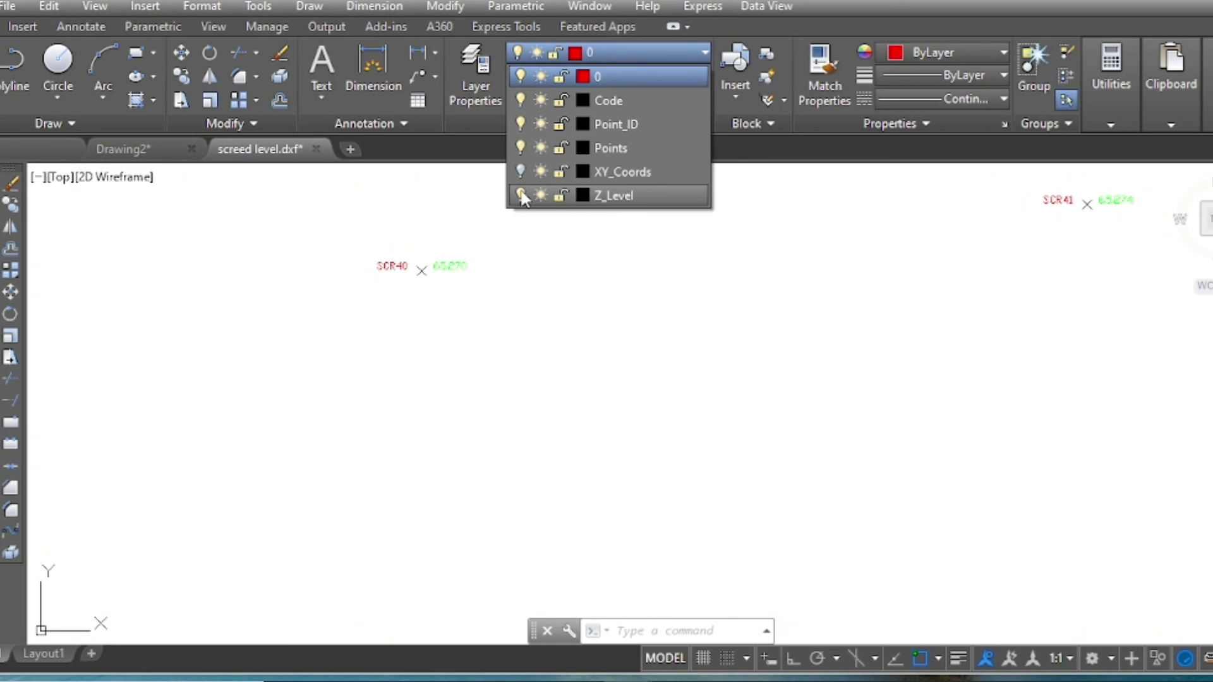
{"action": "left_click", "coordinate": [522, 196]}
{"action": "left_click", "coordinate": [547, 275]}
{"action": "scroll", "coordinate": [375, 268], "scroll_direction": "up", "scroll_amount": 3}
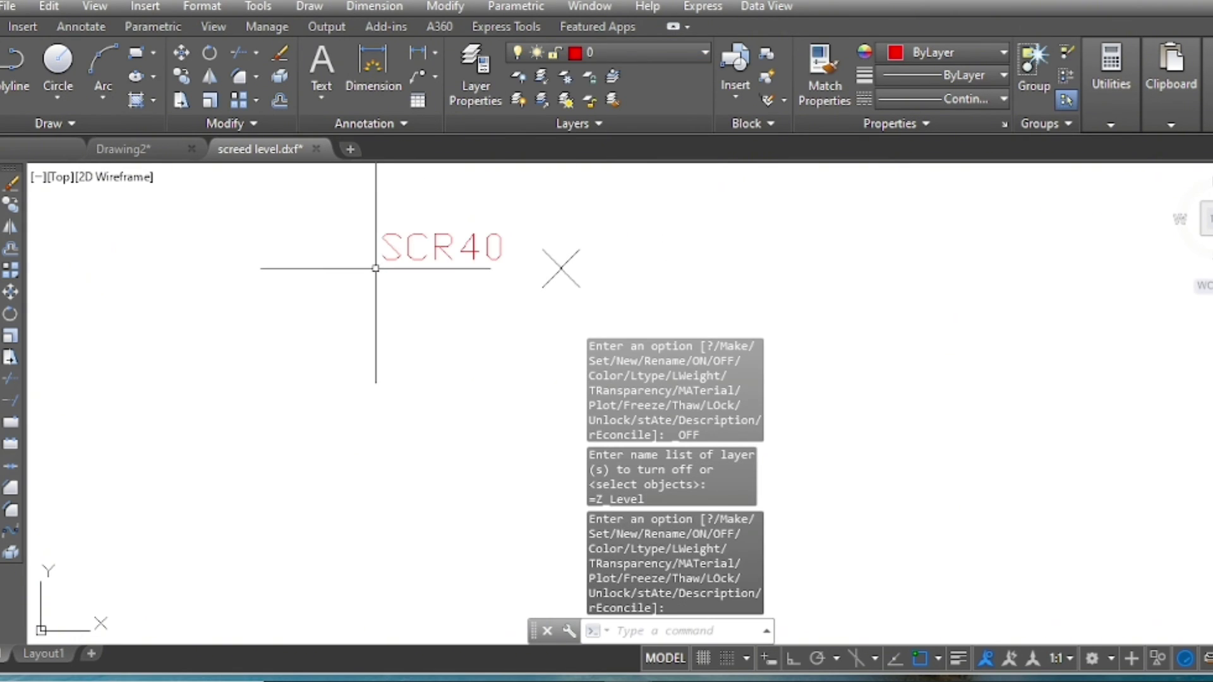
{"action": "scroll", "coordinate": [544, 278], "scroll_direction": "down", "scroll_amount": 4}
{"action": "key", "text": "Escape"}
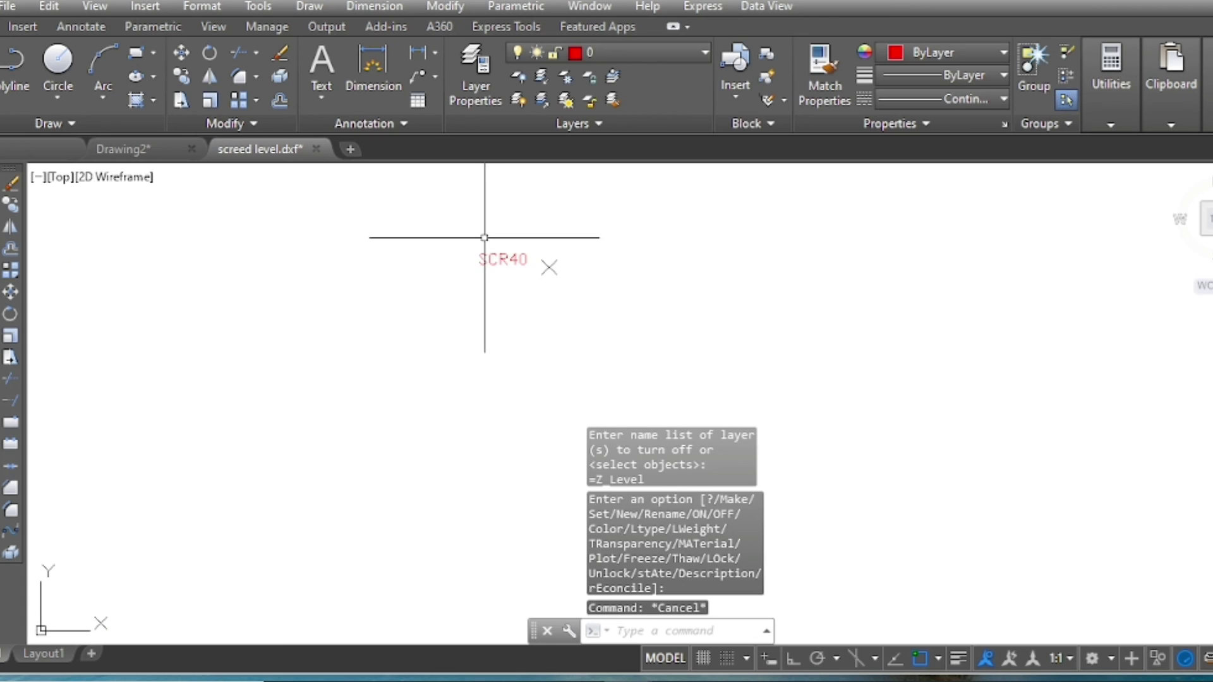
- Select all Point_ID labels with Select Similar and rotate them to 45°
{"action": "left_click", "coordinate": [488, 229]}
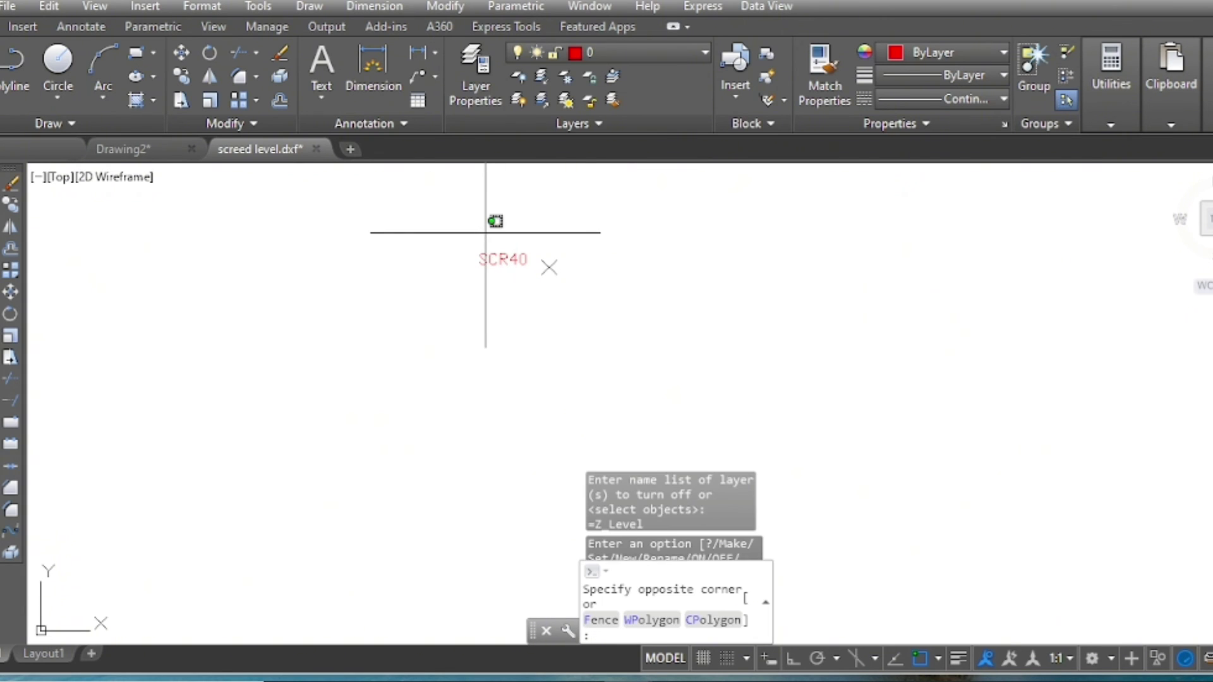
{"action": "scroll", "coordinate": [513, 251], "scroll_direction": "down", "scroll_amount": 5}
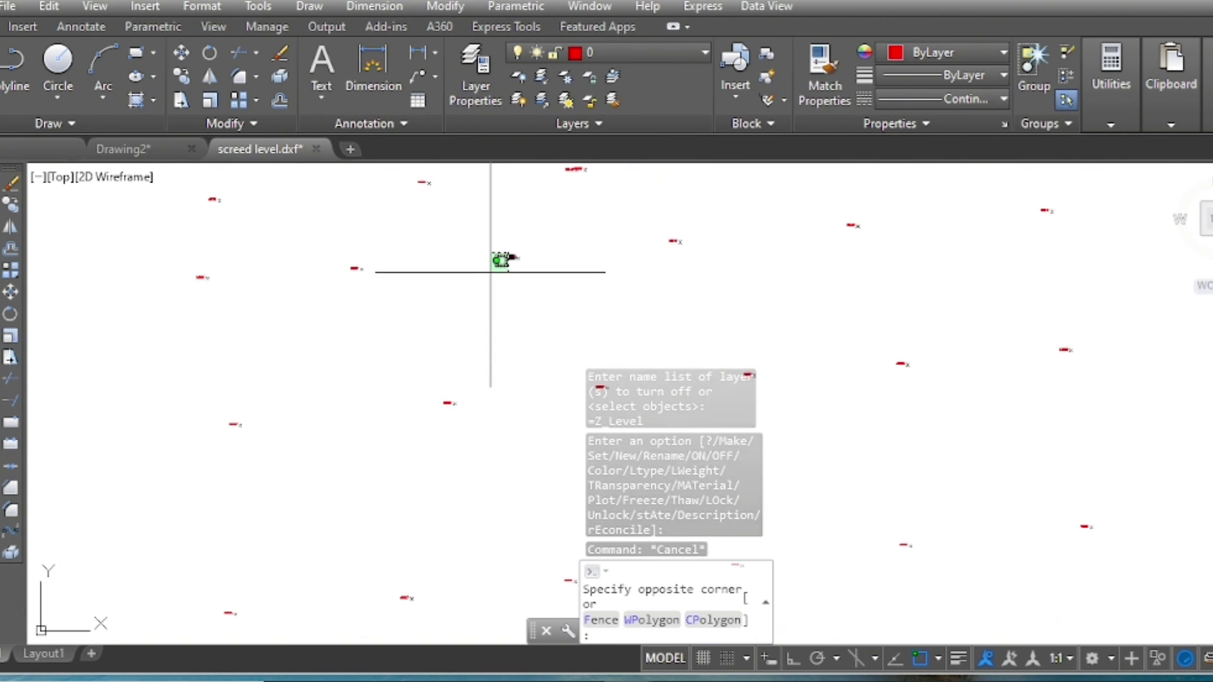
{"action": "left_click", "coordinate": [483, 263]}
{"action": "right_click", "coordinate": [484, 263]}
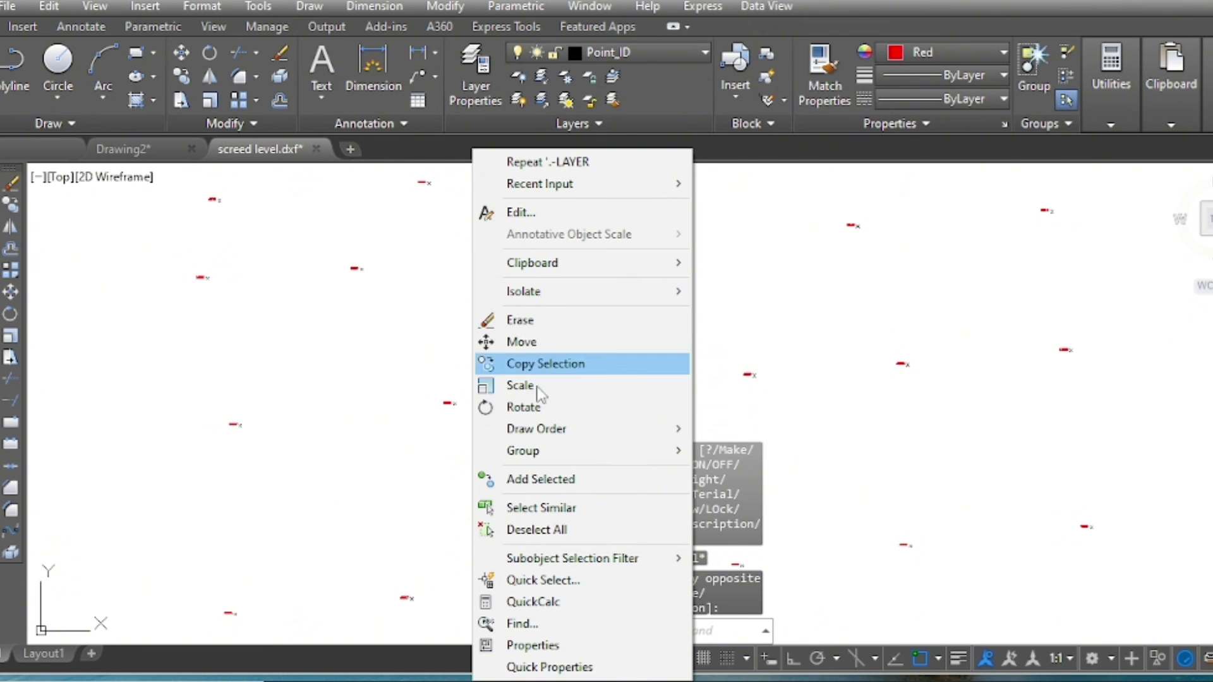
{"action": "left_click", "coordinate": [544, 506]}
{"action": "right_click", "coordinate": [446, 299]}
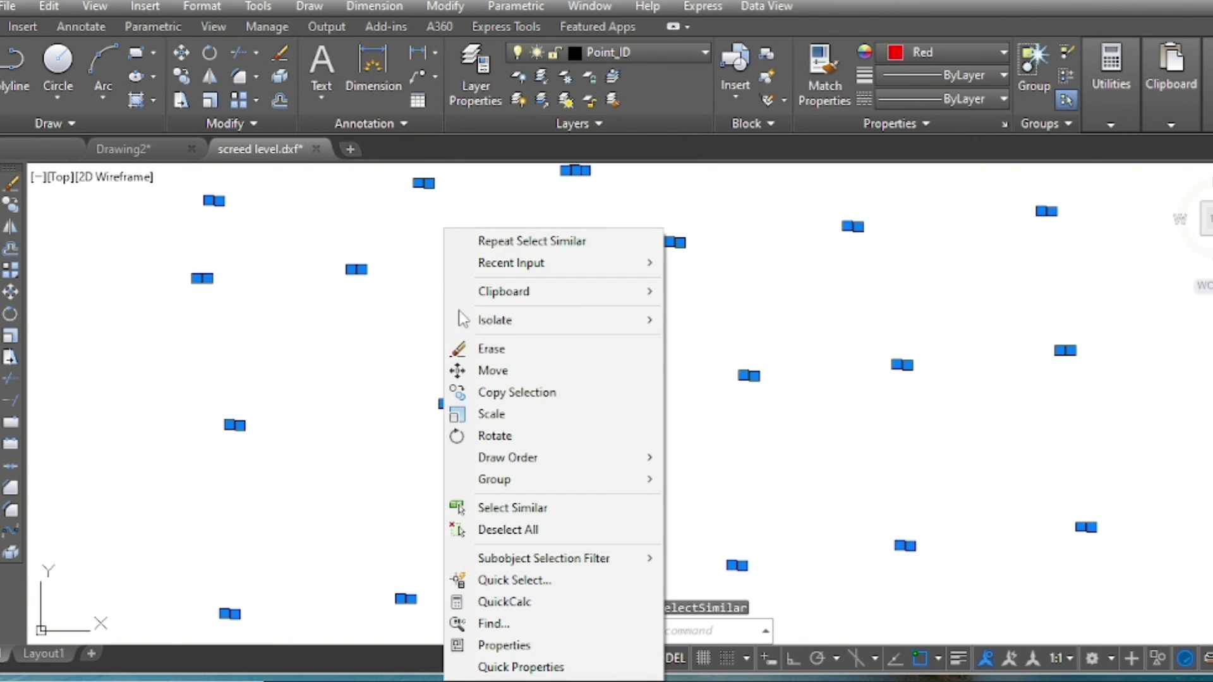
{"action": "left_click", "coordinate": [522, 644]}
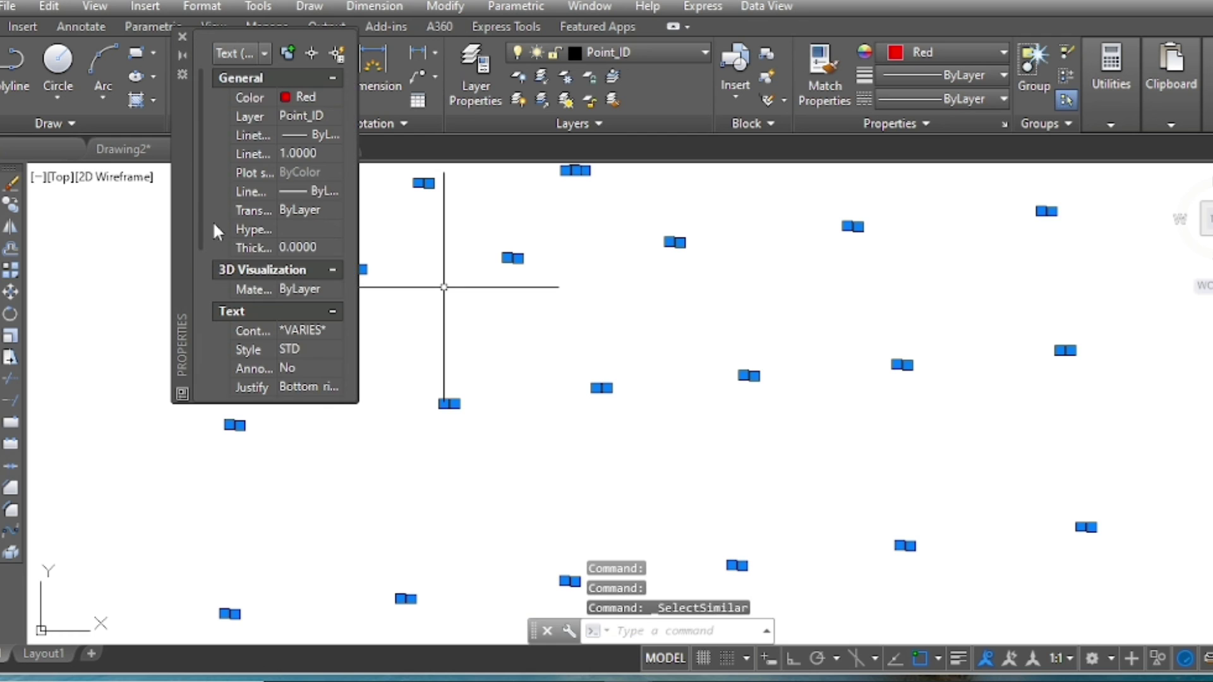
{"action": "left_click_drag", "start_coordinate": [198, 187], "coordinate": [206, 266]}
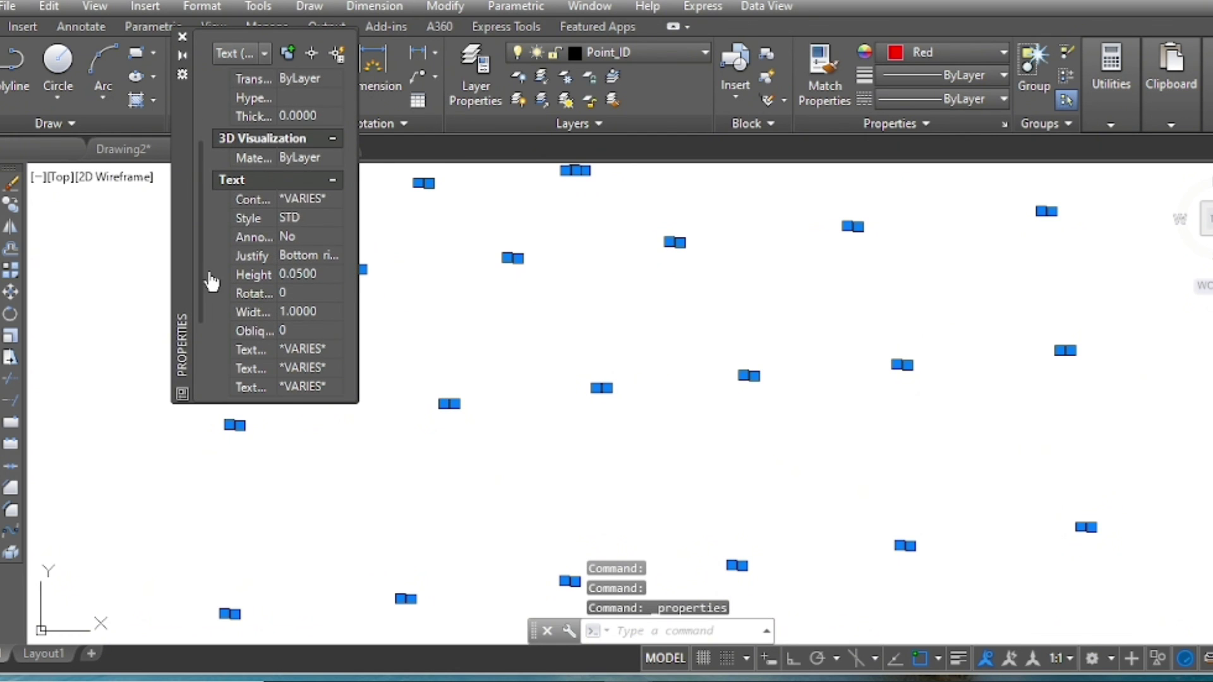
{"action": "left_click", "coordinate": [306, 294]}
{"action": "type", "text": "45"}
{"action": "key", "text": "Return"}
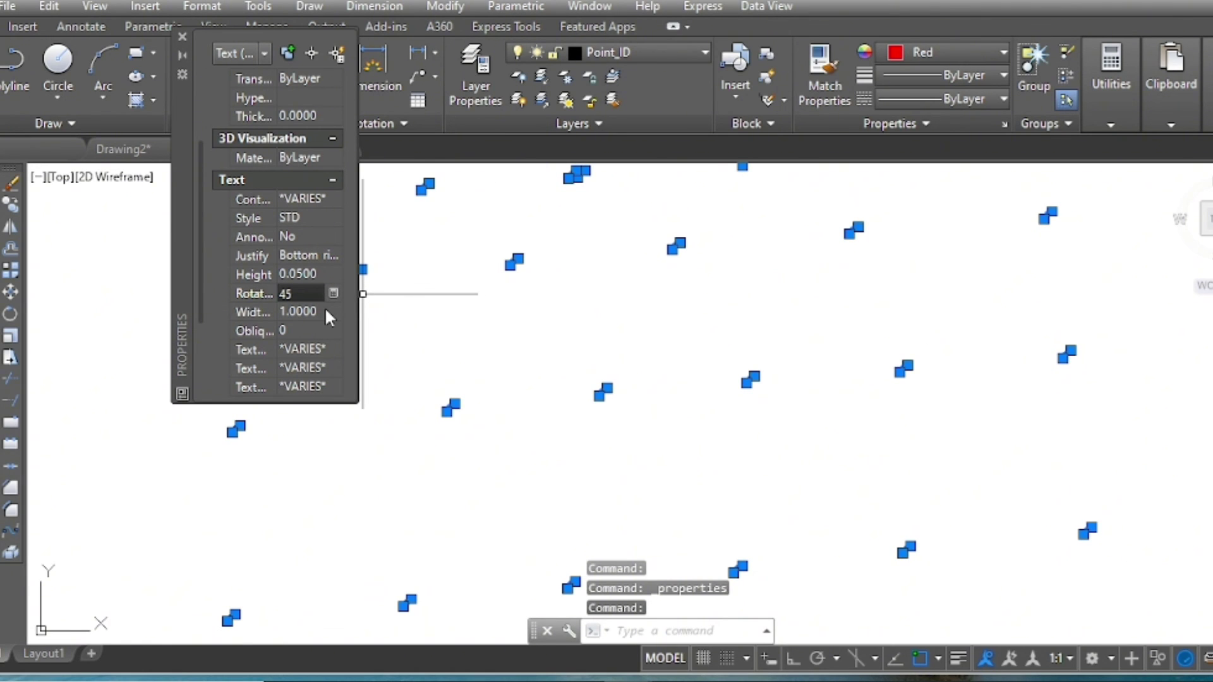
- Set the selected labels' text height to 0.2 and close the Properties panel
{"action": "left_click", "coordinate": [321, 273]}
{"action": "left_click", "coordinate": [319, 274]}
{"action": "type", "text": "0.2"}
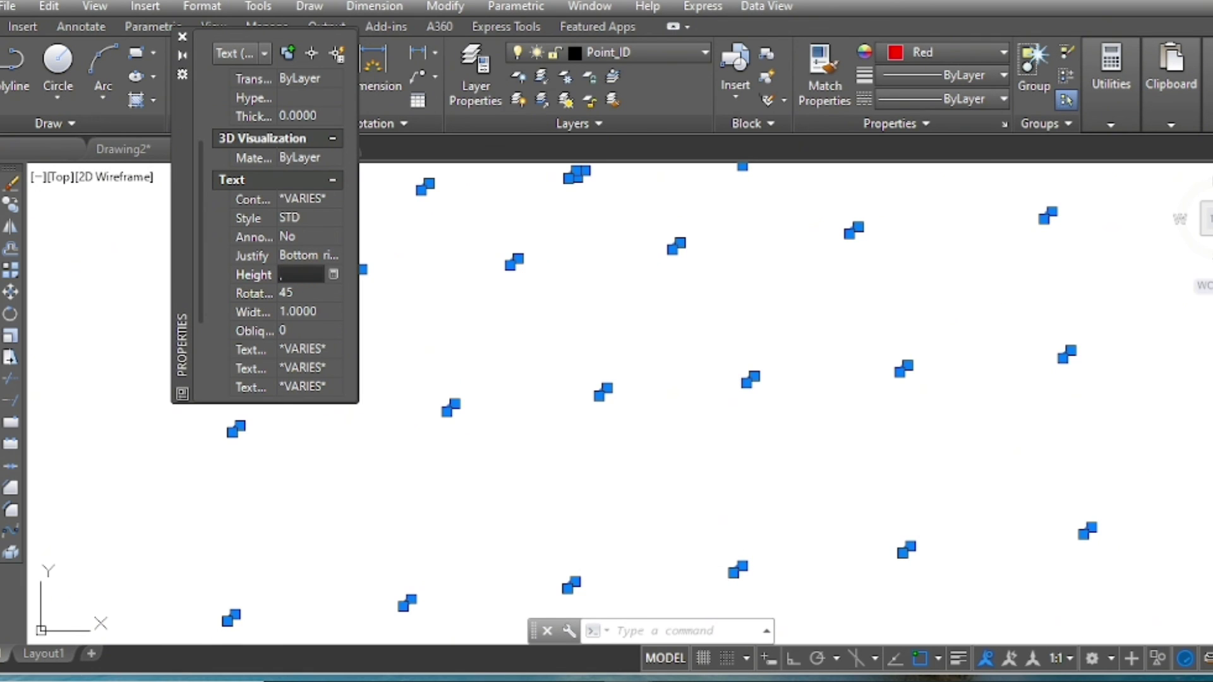
{"action": "key", "text": "Return"}
{"action": "scroll", "coordinate": [520, 386], "scroll_direction": "up", "scroll_amount": 2}
{"action": "key", "text": "Escape"}
{"action": "scroll", "coordinate": [519, 385], "scroll_direction": "down", "scroll_amount": 3}
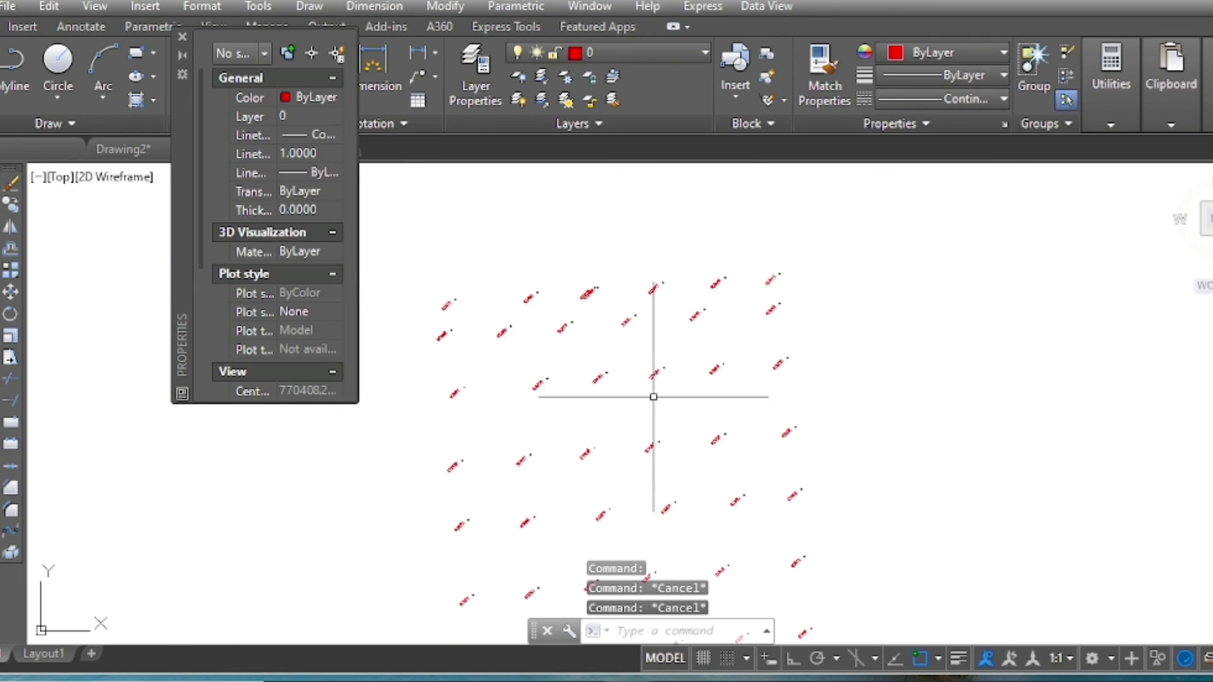
{"action": "left_click", "coordinate": [183, 36]}
{"action": "key", "text": "Escape"}
- Turn off layer 0, confirming the hiding of the current layer
{"action": "left_click", "coordinate": [623, 60]}
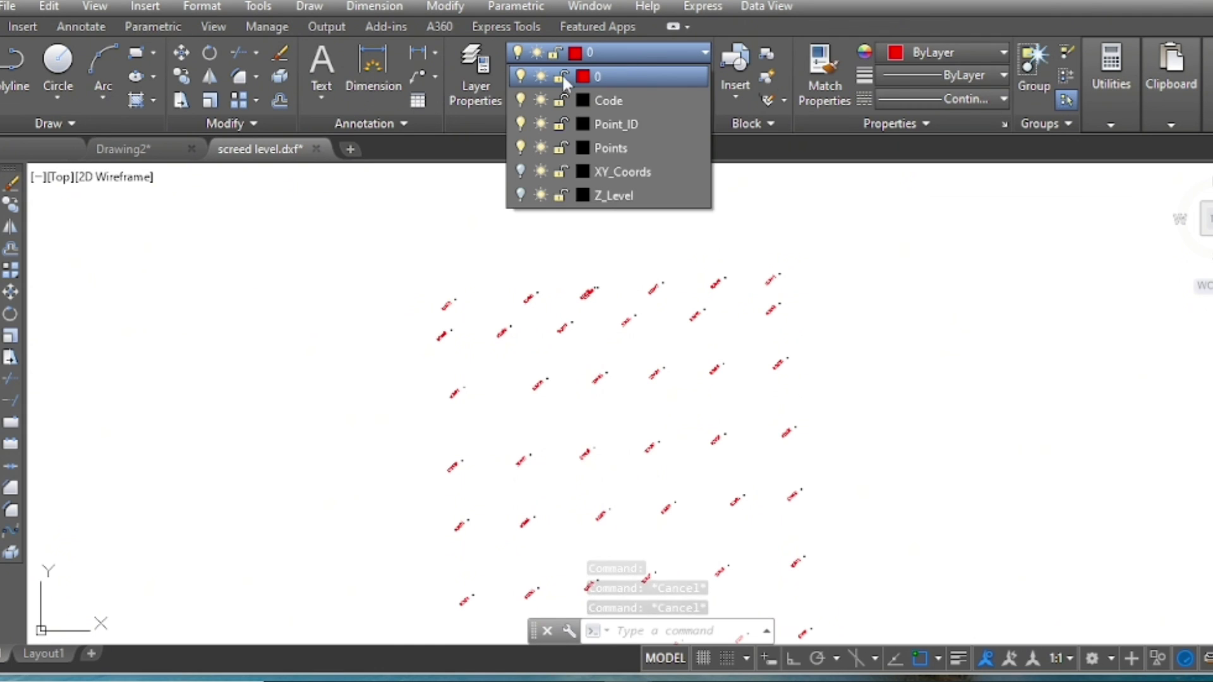
{"action": "left_click", "coordinate": [521, 78]}
{"action": "left_click", "coordinate": [499, 304]}
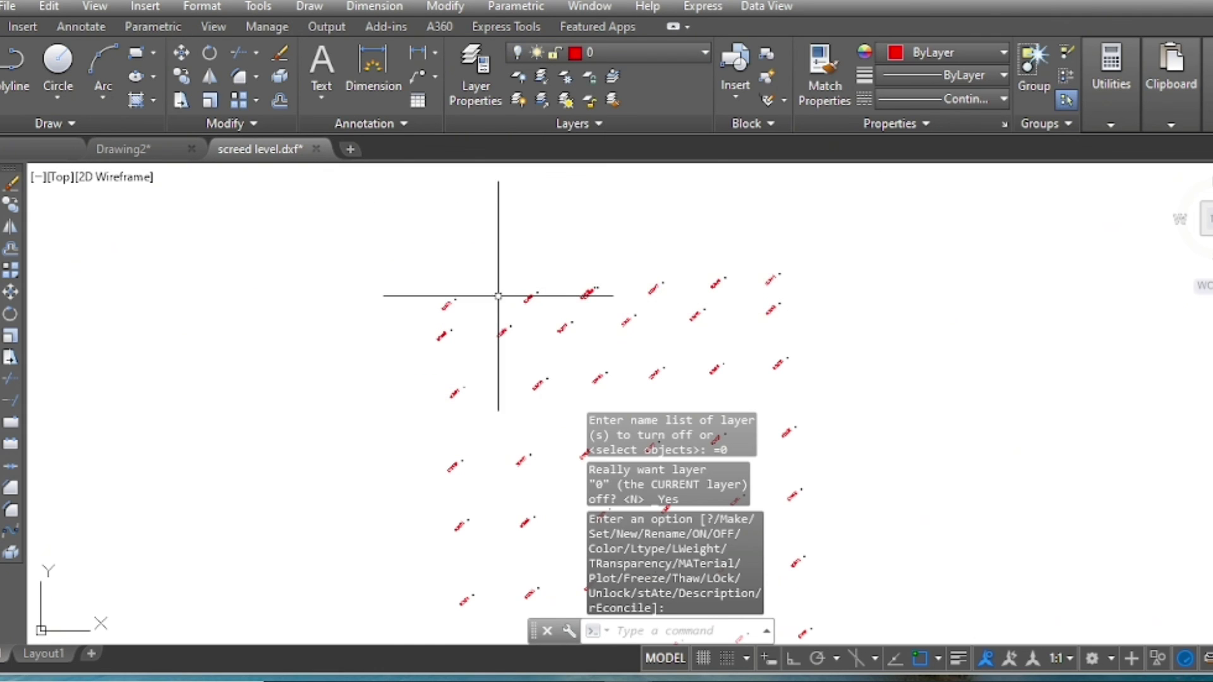
{"action": "left_click", "coordinate": [604, 51]}
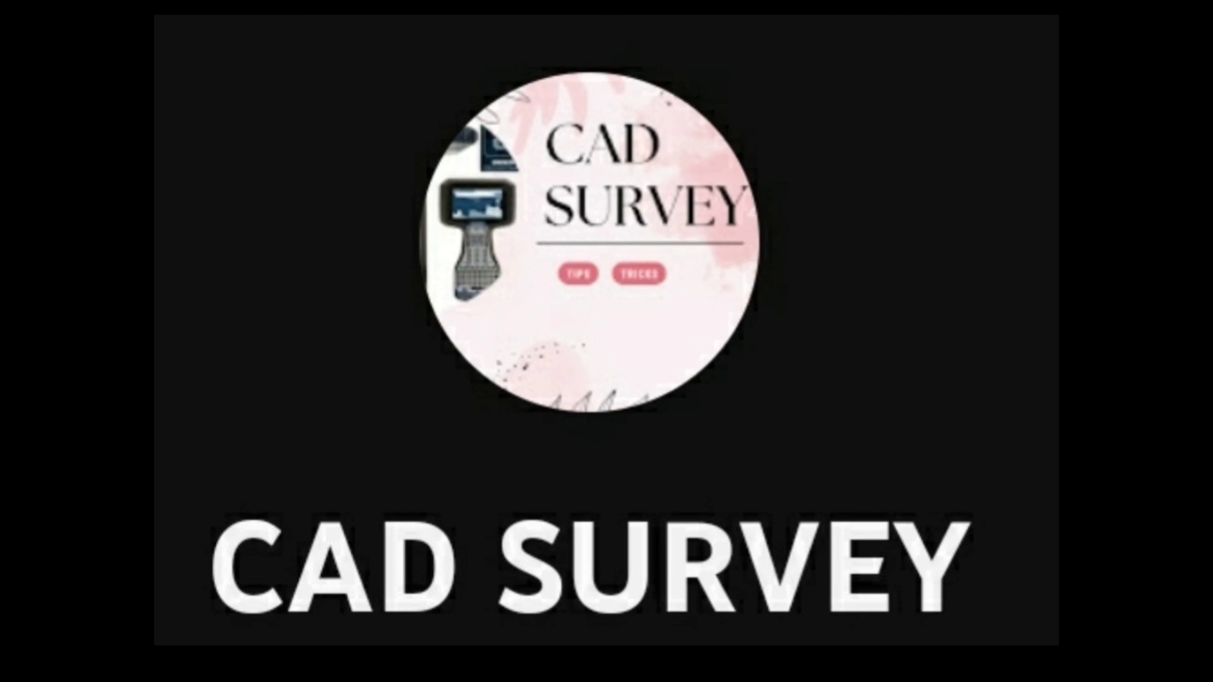